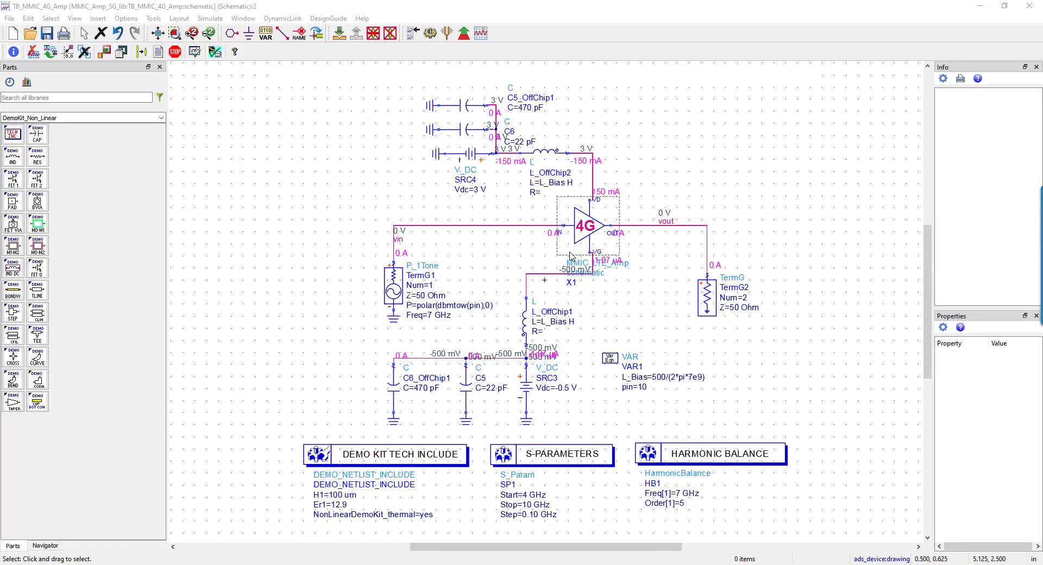
# Select the 4G amplifier instance X1 to show its details and pin connections
pyautogui.click(583, 244)
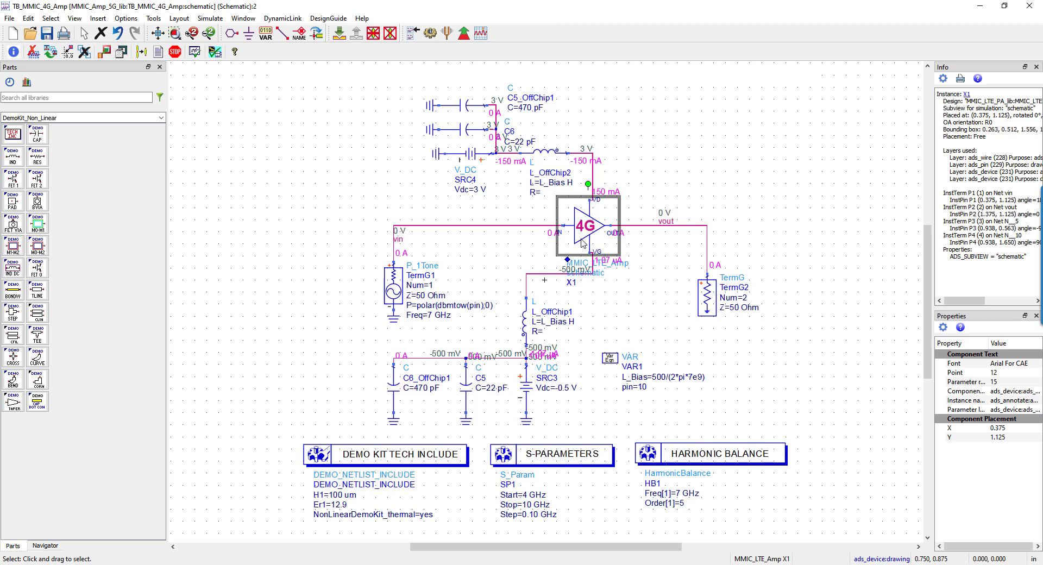
pyautogui.click(340, 34)
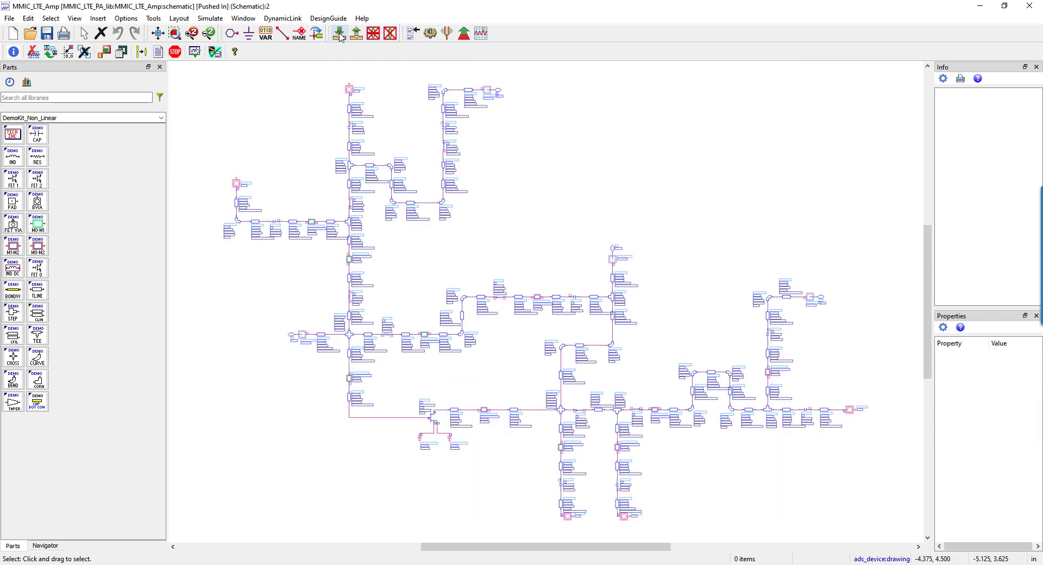
pyautogui.click(356, 35)
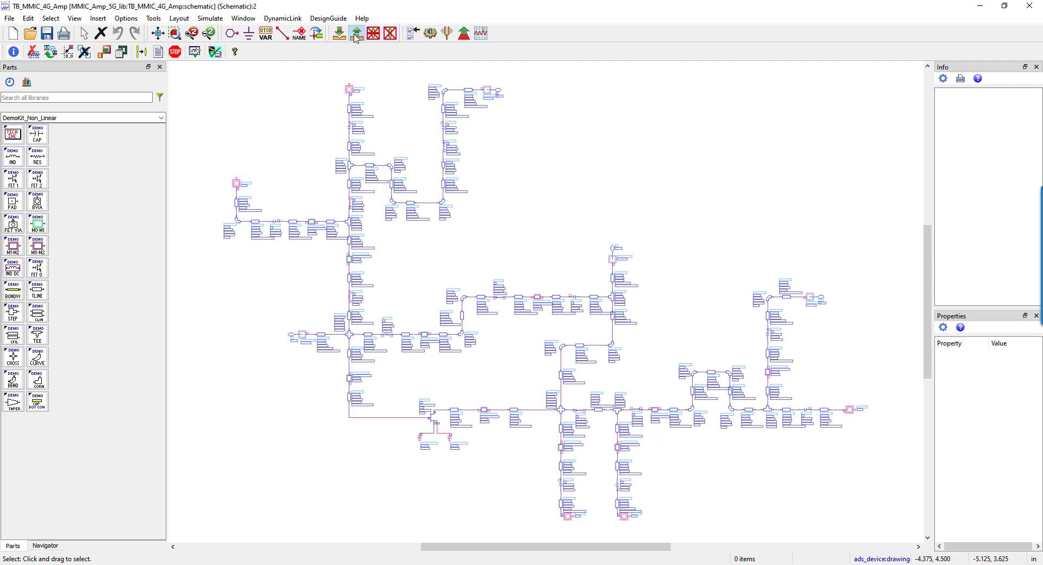
# Simulate the testbench and close the resulting gain and S-parameter Data Display plots
pyautogui.click(432, 35)
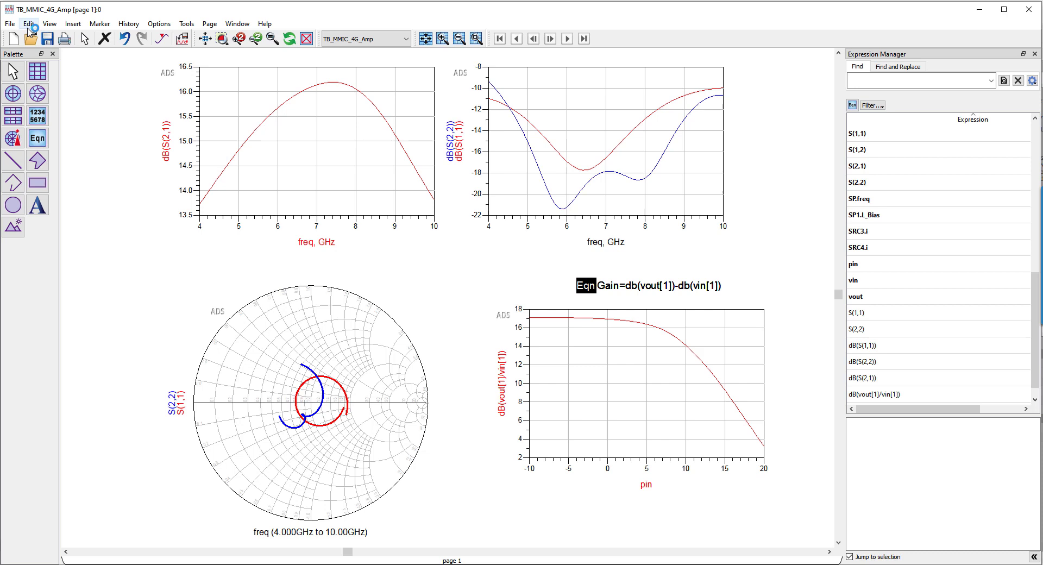
pyautogui.click(979, 9)
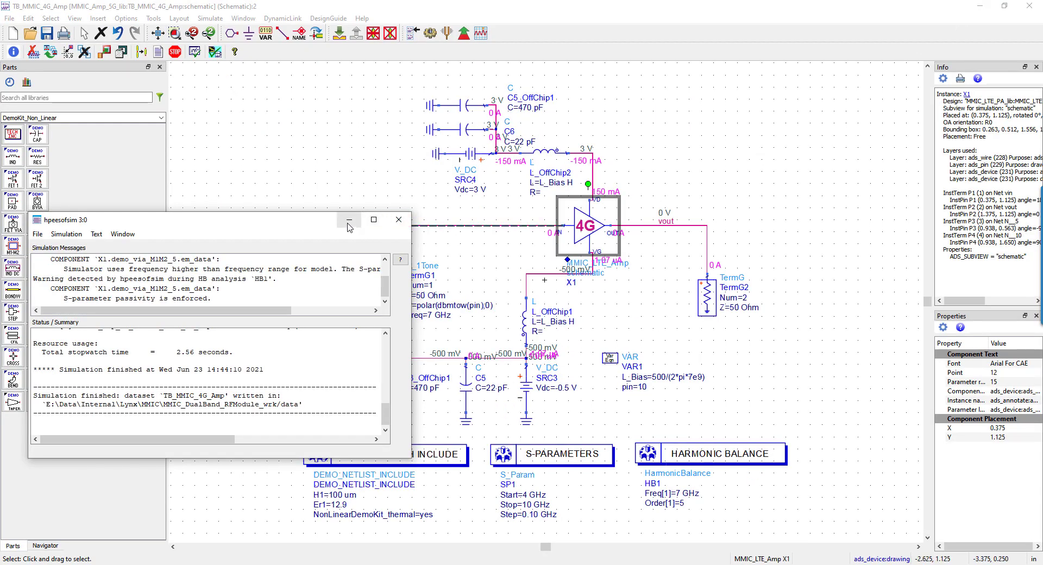
# Minimize the simulator log and open the MMIC_LTE_Amp layout view through Open Instance View
pyautogui.click(350, 220)
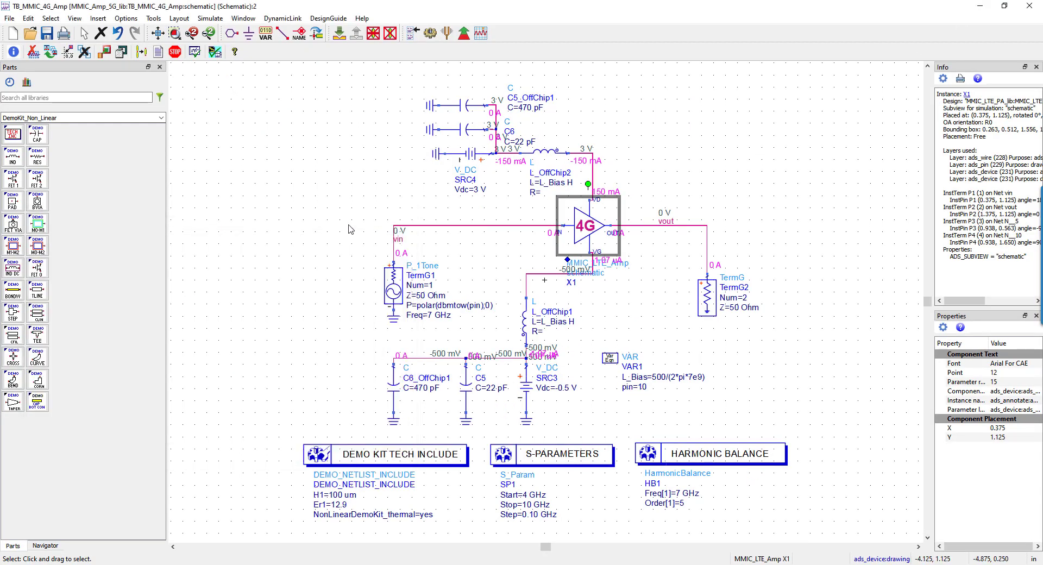
pyautogui.rightClick(592, 234)
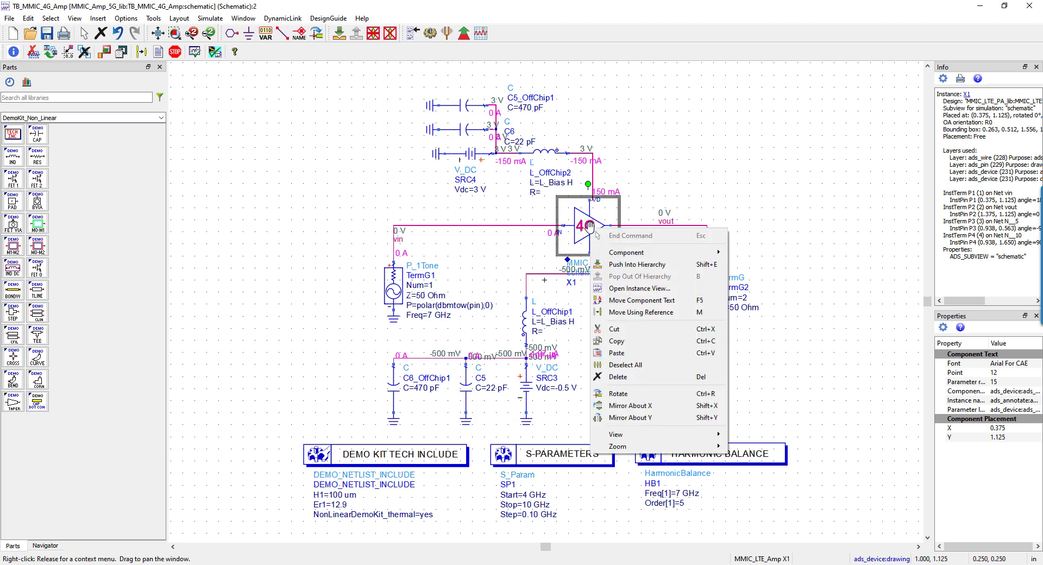
pyautogui.click(608, 289)
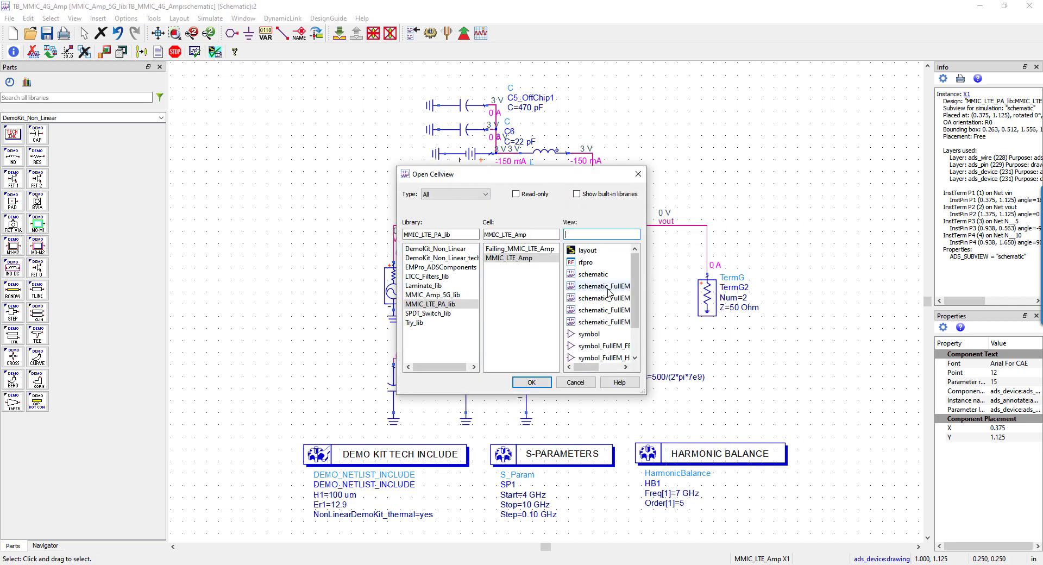
pyautogui.doubleClick(587, 250)
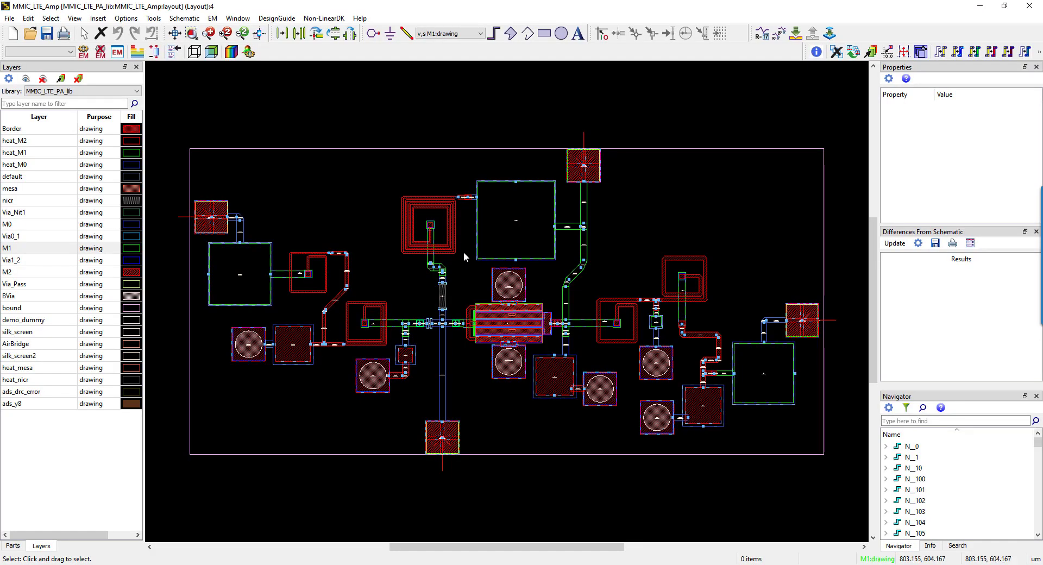
# Create a new RFPro view named rfpro_demo from the layout via Tools > RFPro > New
pyautogui.click(154, 20)
pyautogui.moveTo(213, 113)
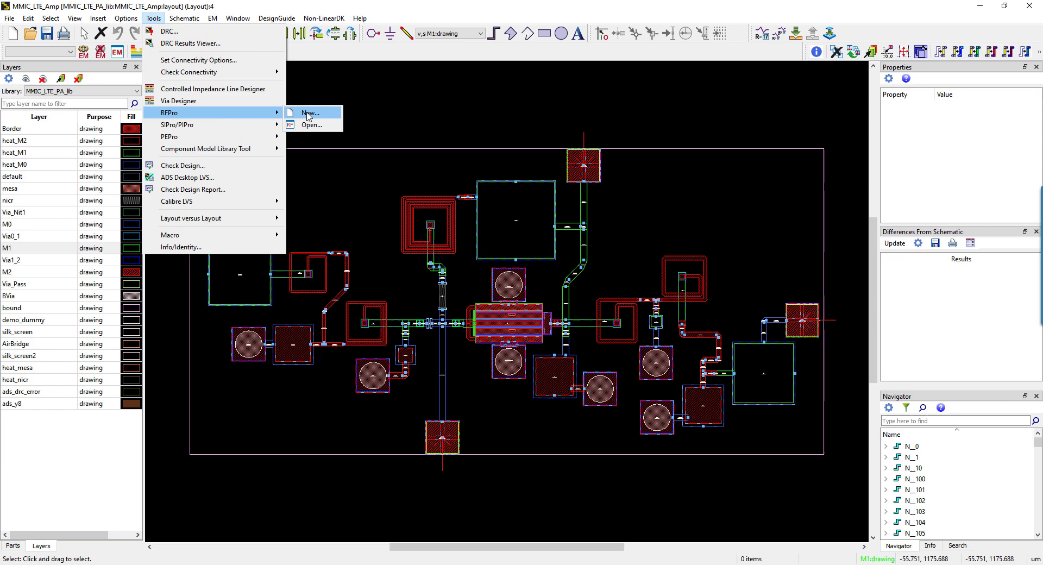
pyautogui.click(317, 115)
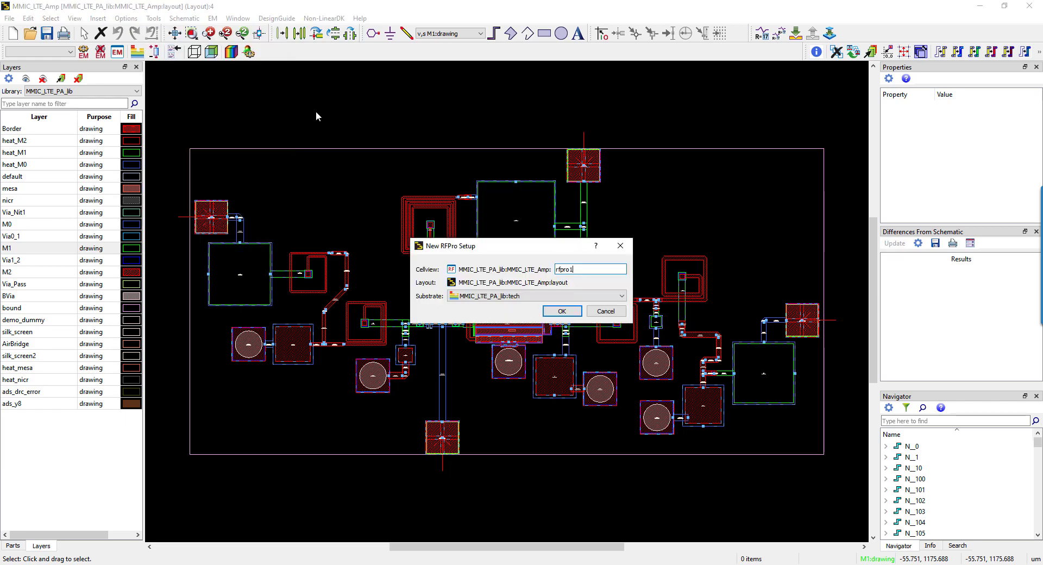
pyautogui.click(561, 313)
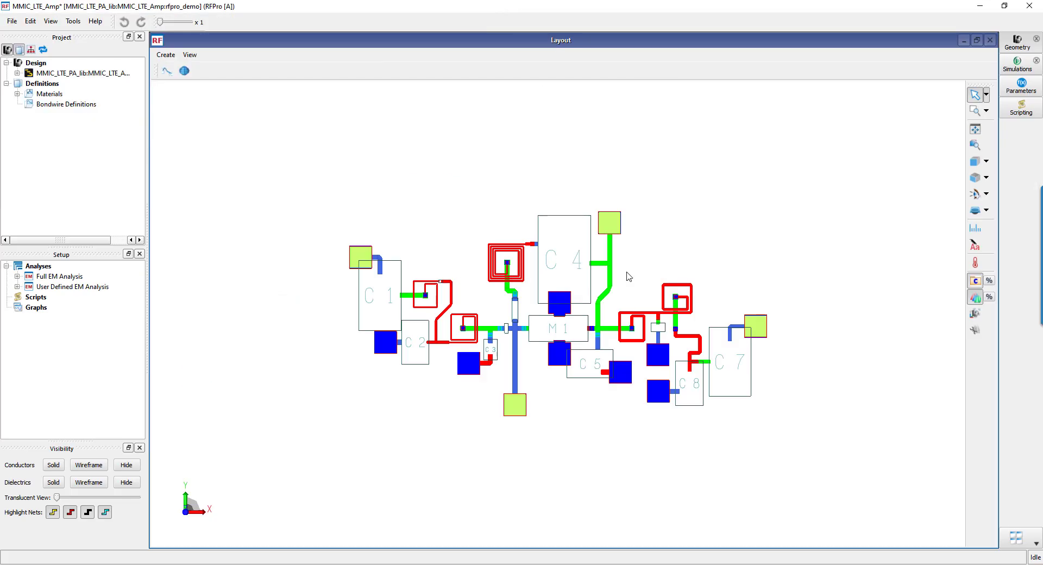
# Set the demo_cap, demo_taperP and demo_res components to layout role for EM simulation
pyautogui.click(18, 73)
pyautogui.click(28, 94)
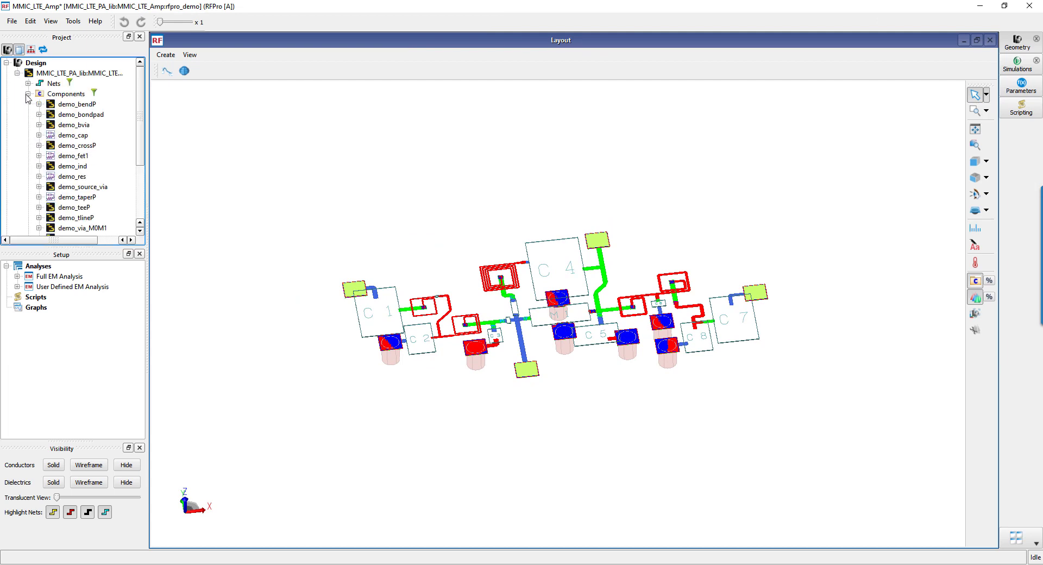
pyautogui.click(69, 135)
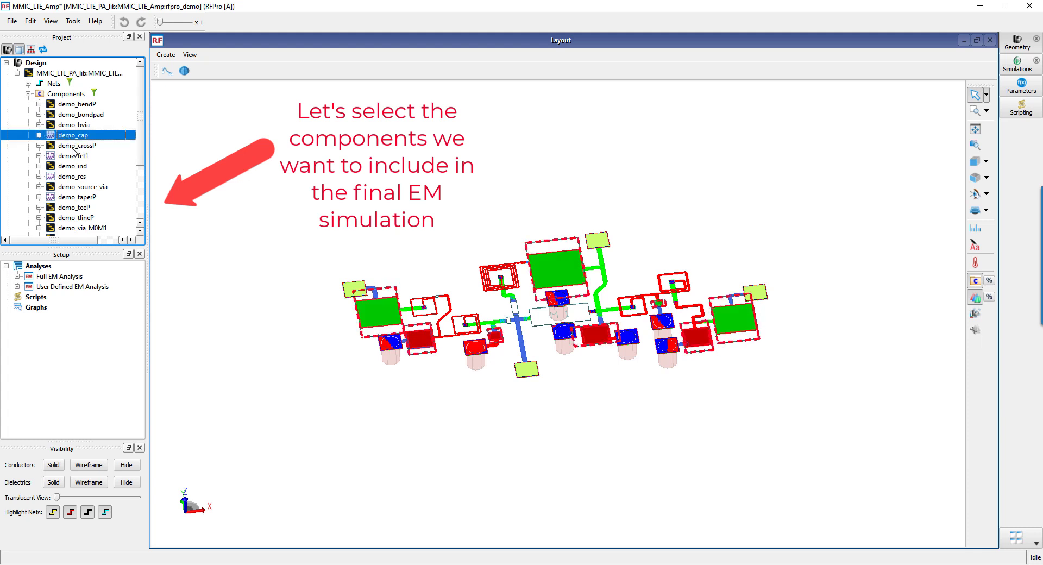
pyautogui.keyDown('ctrl'); pyautogui.click(79, 198); pyautogui.keyUp('ctrl')
pyautogui.keyDown('ctrl'); pyautogui.click(74, 177); pyautogui.keyUp('ctrl')
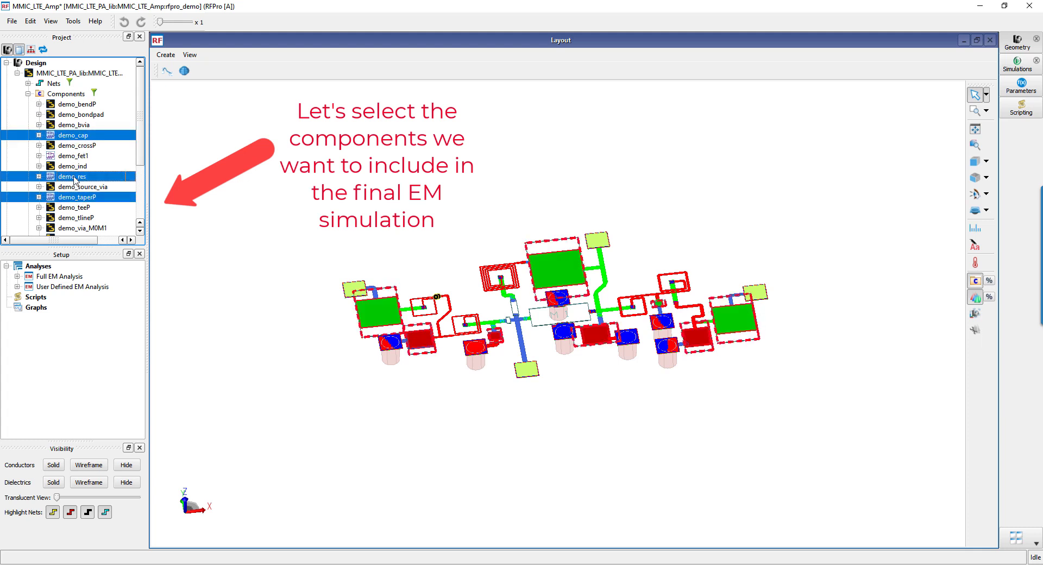
pyautogui.rightClick(74, 178)
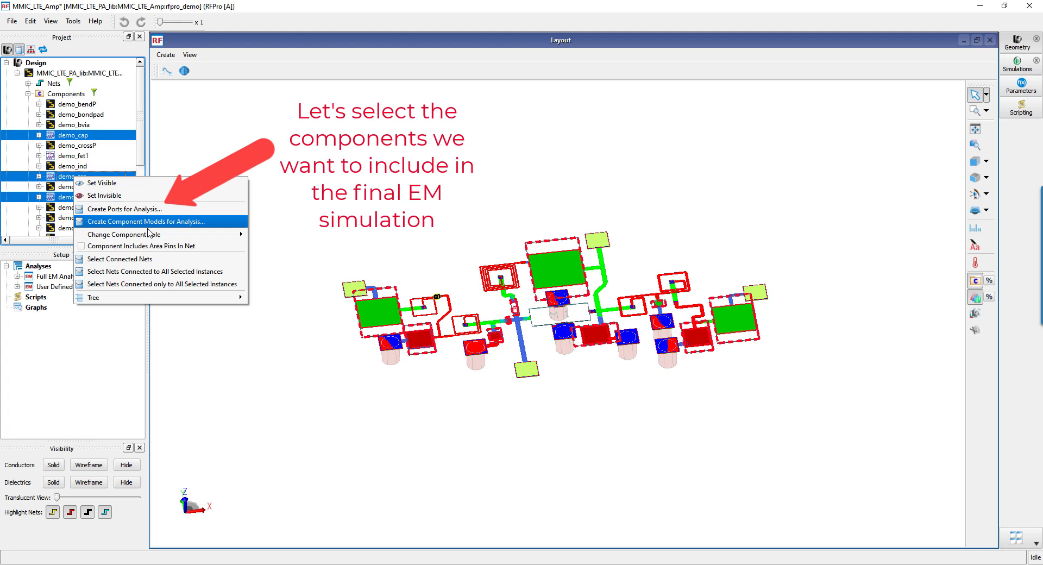
pyautogui.moveTo(147, 234)
pyautogui.click(296, 263)
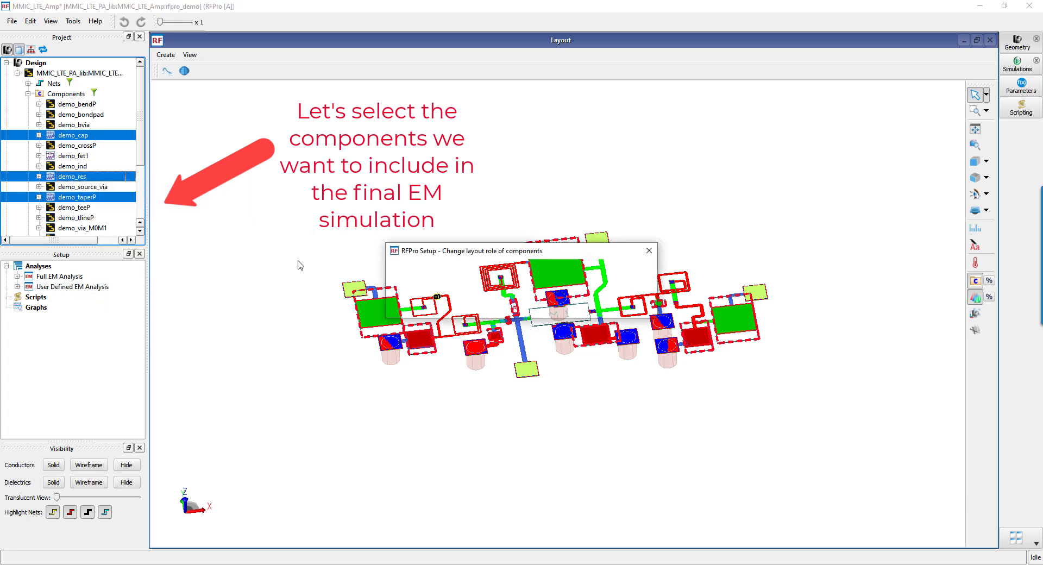
pyautogui.click(497, 308)
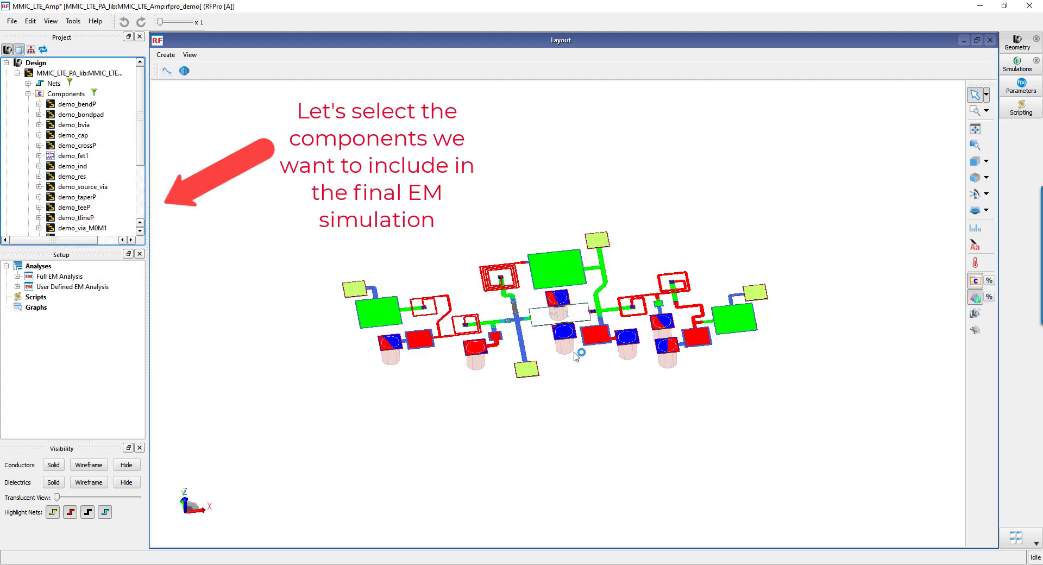
# Select transistor M1 in the layout and zoom around it
pyautogui.click(565, 321)
pyautogui.scroll(-1, 118, 191)
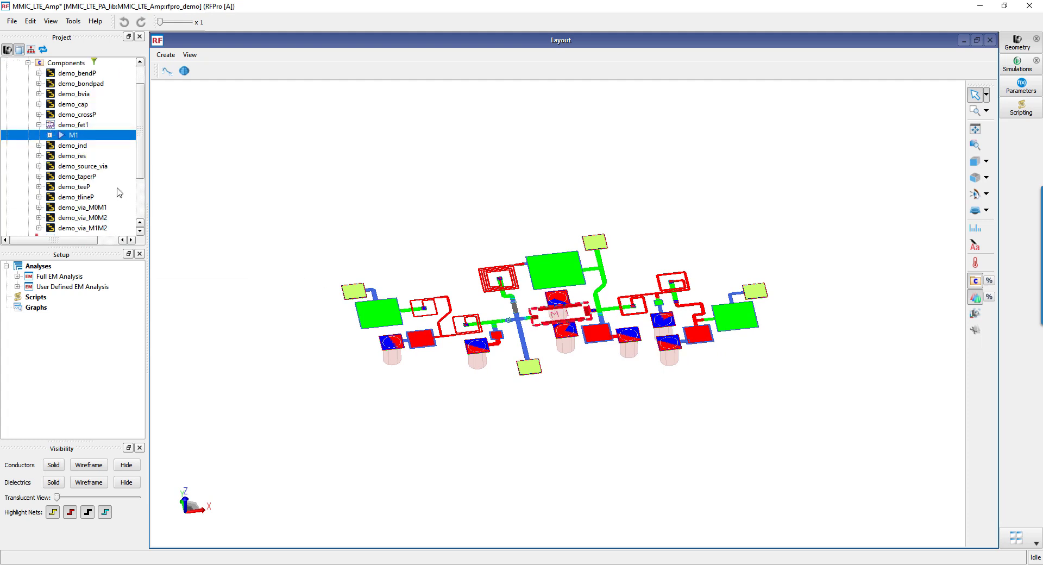
pyautogui.scroll(1, 119, 191)
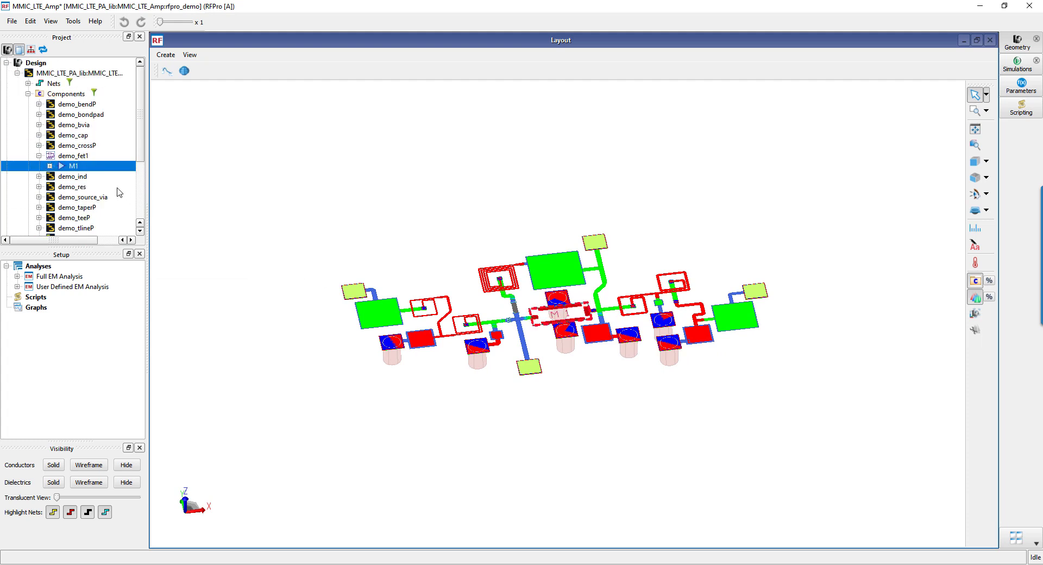
# Collapse Components, then create and expand the user-defined EM analysis allEM_HFSS
pyautogui.click(28, 93)
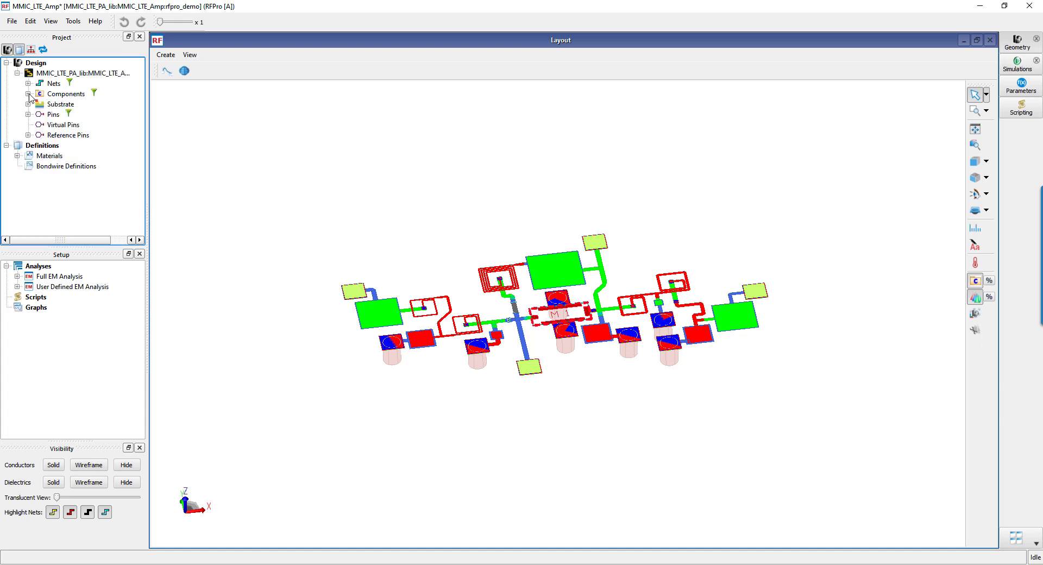
pyautogui.click(82, 292)
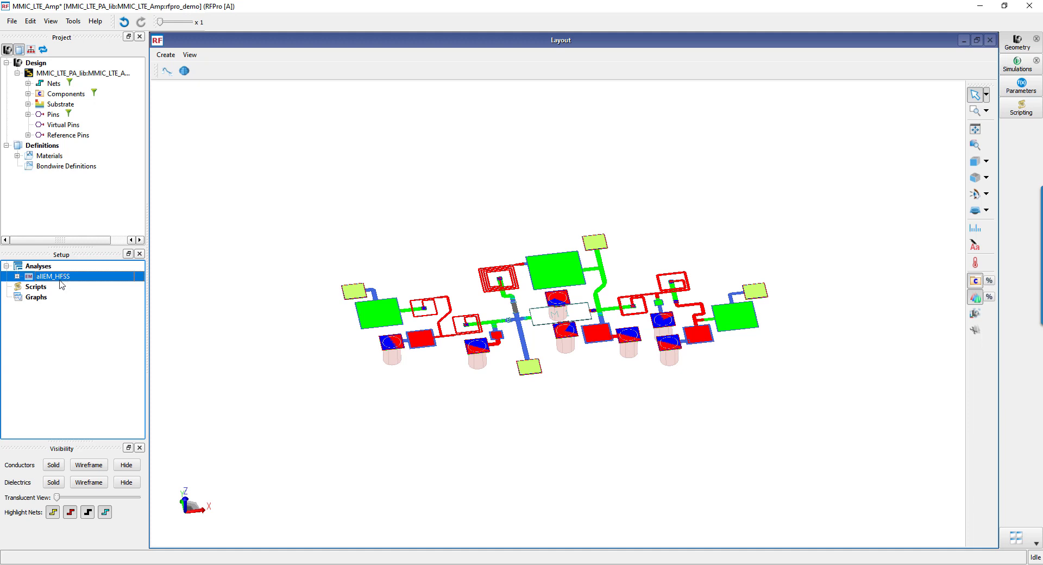
pyautogui.click(17, 276)
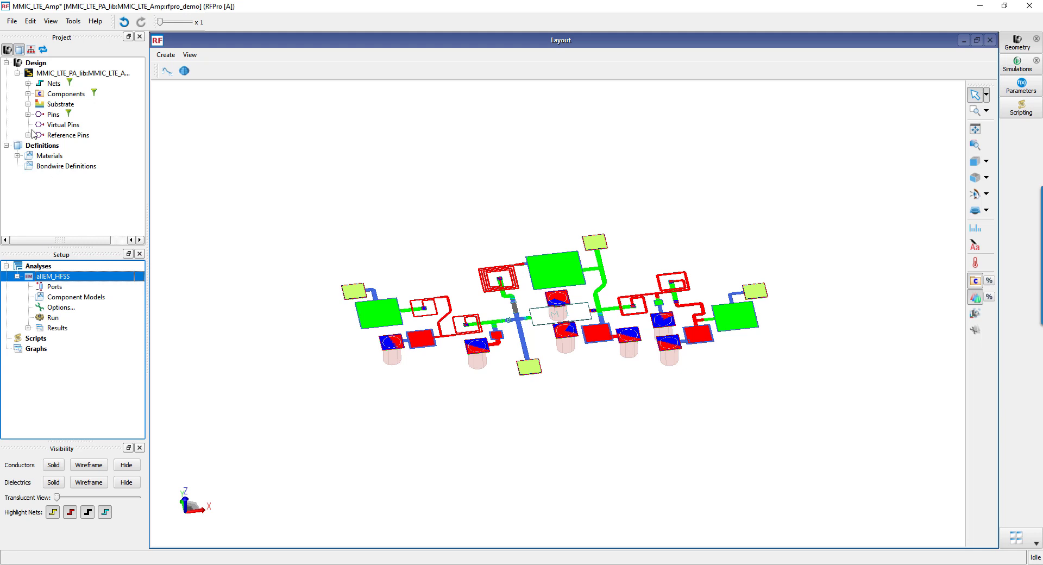
# Turn layout pins IN, OUT, VG and VD into allEM_HFSS ports 1–4 and display them
pyautogui.click(27, 114)
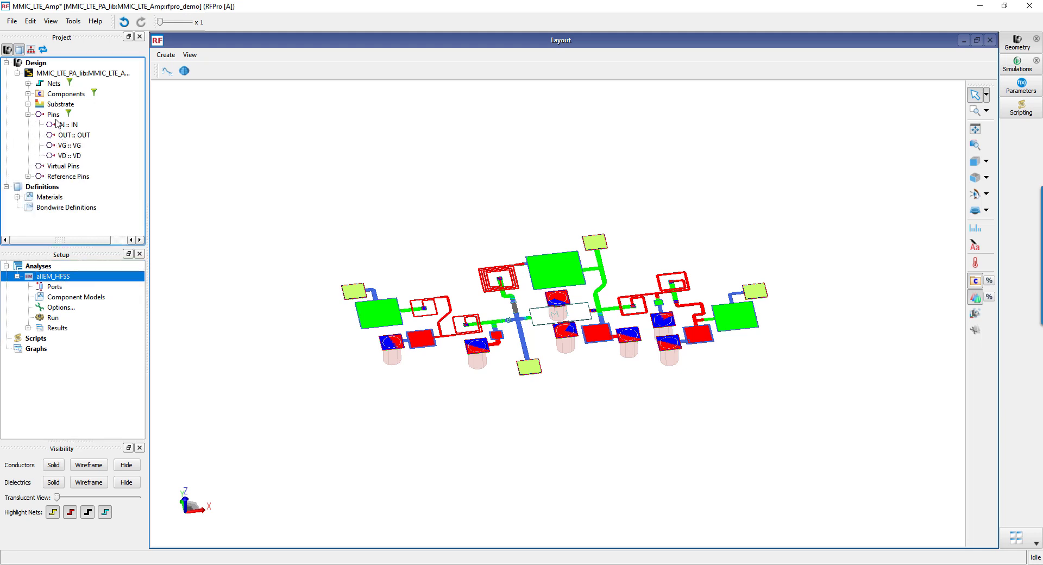
pyautogui.moveTo(53, 115); pyautogui.dragTo(74, 288)
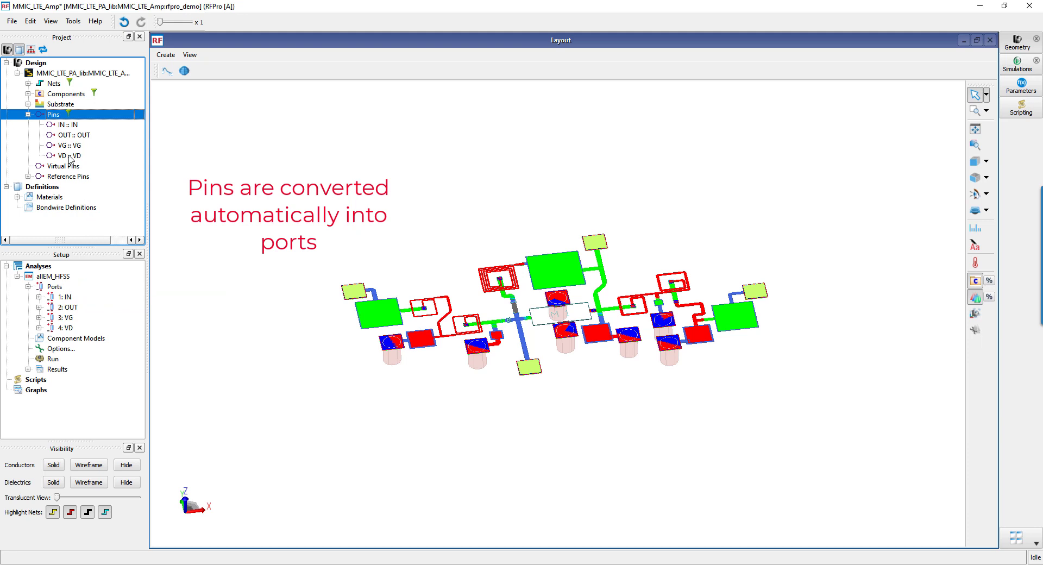
pyautogui.click(59, 289)
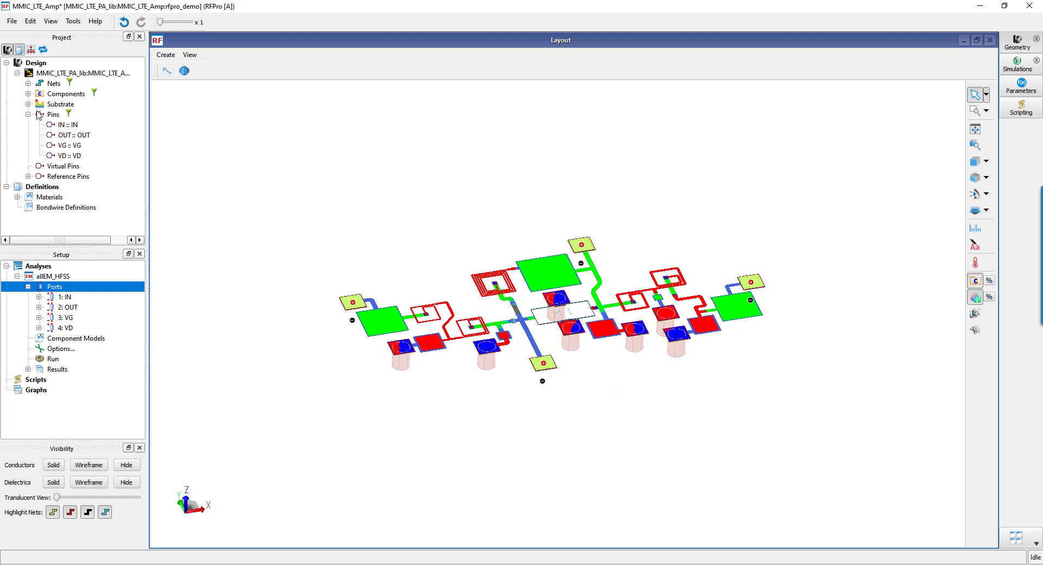
# Add the transistor demo_fet1 to the allEM_HFSS component models
pyautogui.click(29, 94)
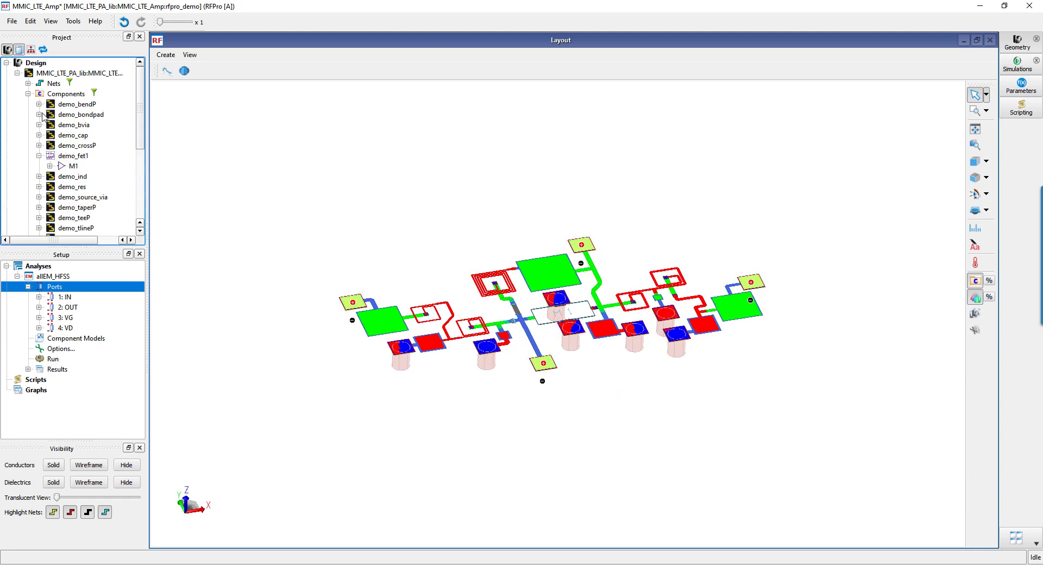
pyautogui.click(69, 158)
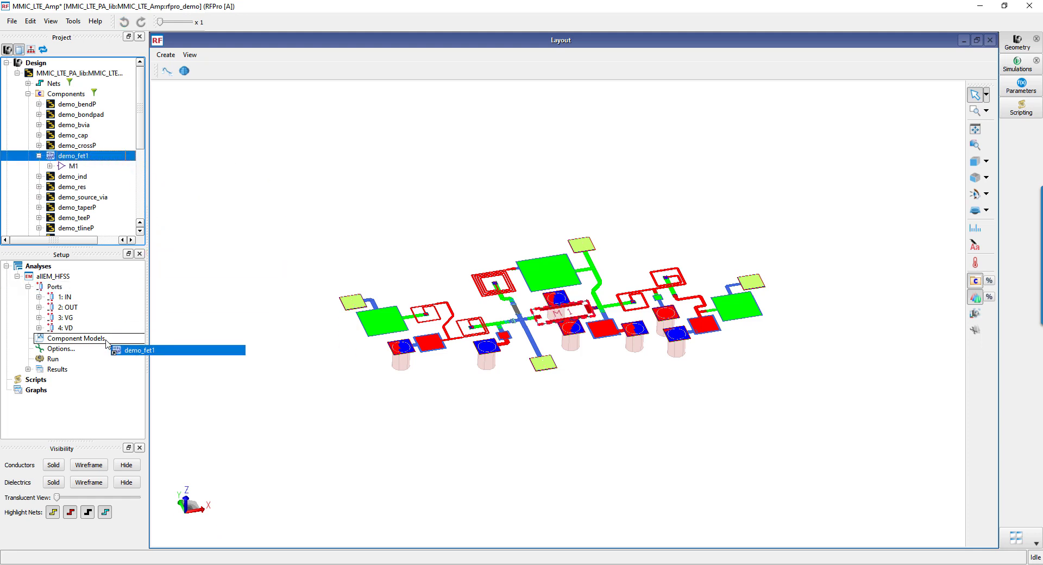
pyautogui.moveTo(69, 158); pyautogui.dragTo(105, 344)
pyautogui.click(61, 351)
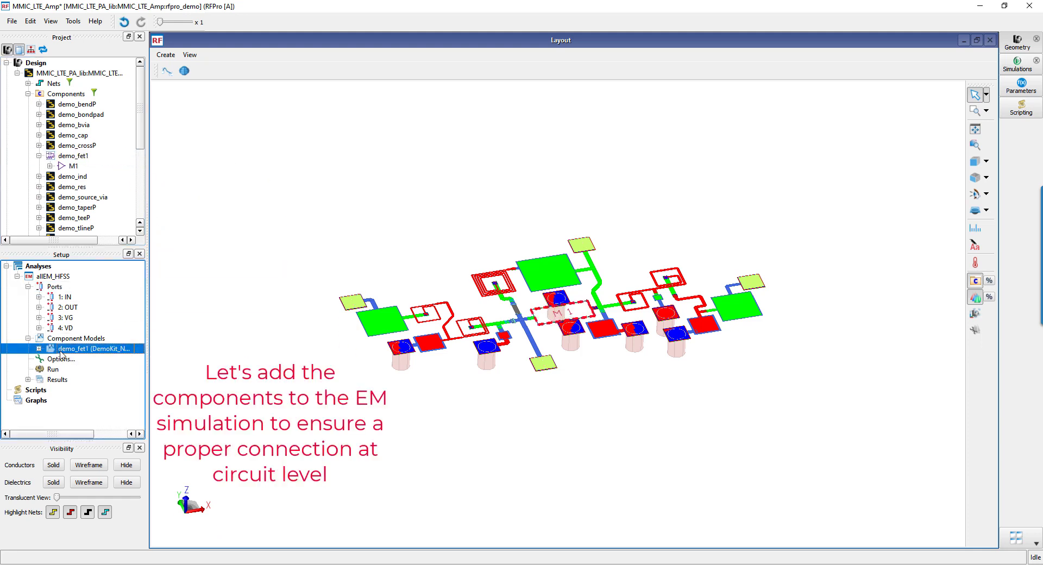
# Inspect M1's drain, gate and source pin connections, then collapse the Component Models tree
pyautogui.click(39, 350)
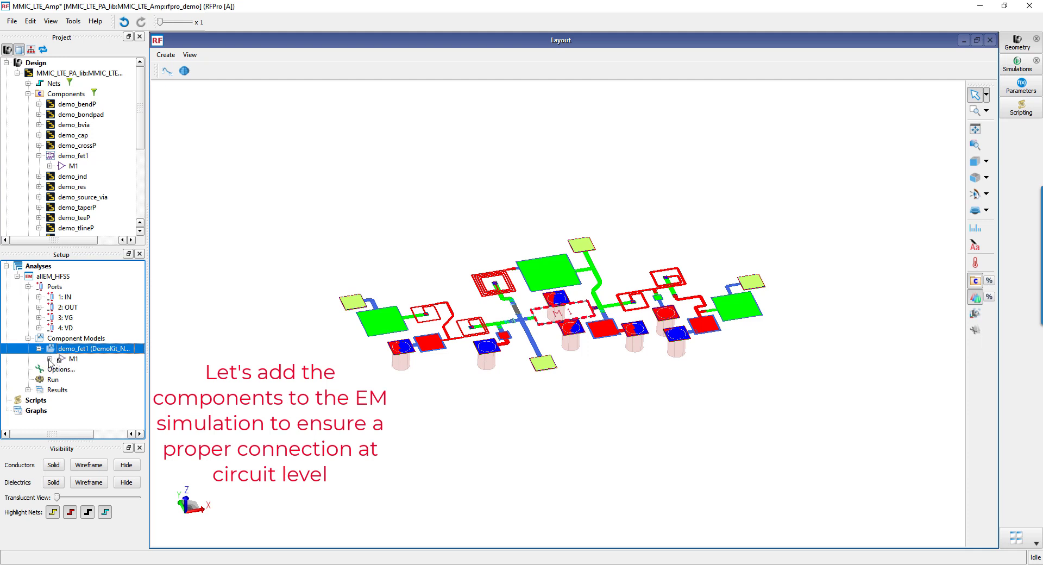
pyautogui.click(49, 359)
pyautogui.click(84, 371)
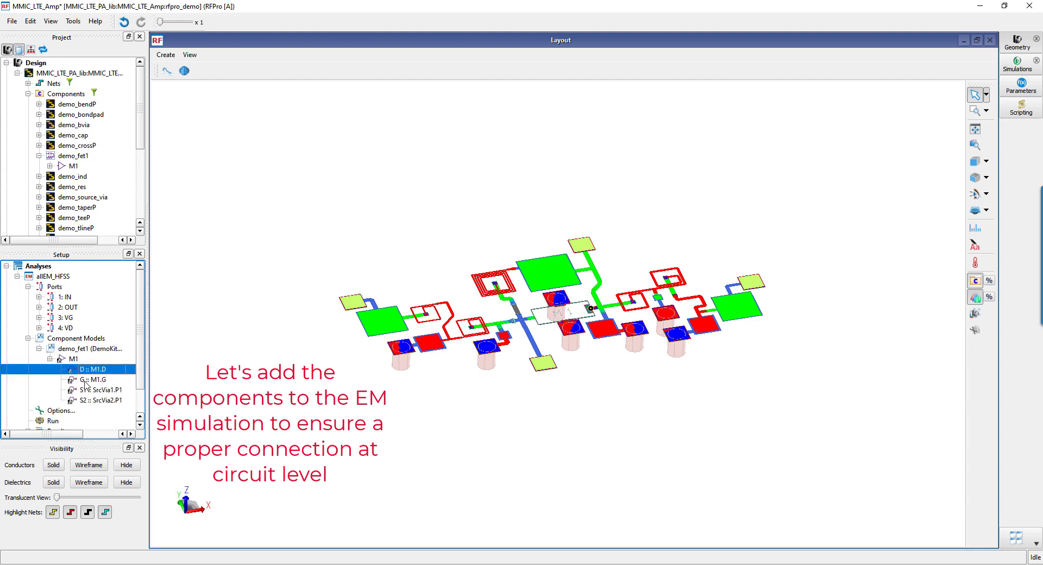
pyautogui.click(90, 390)
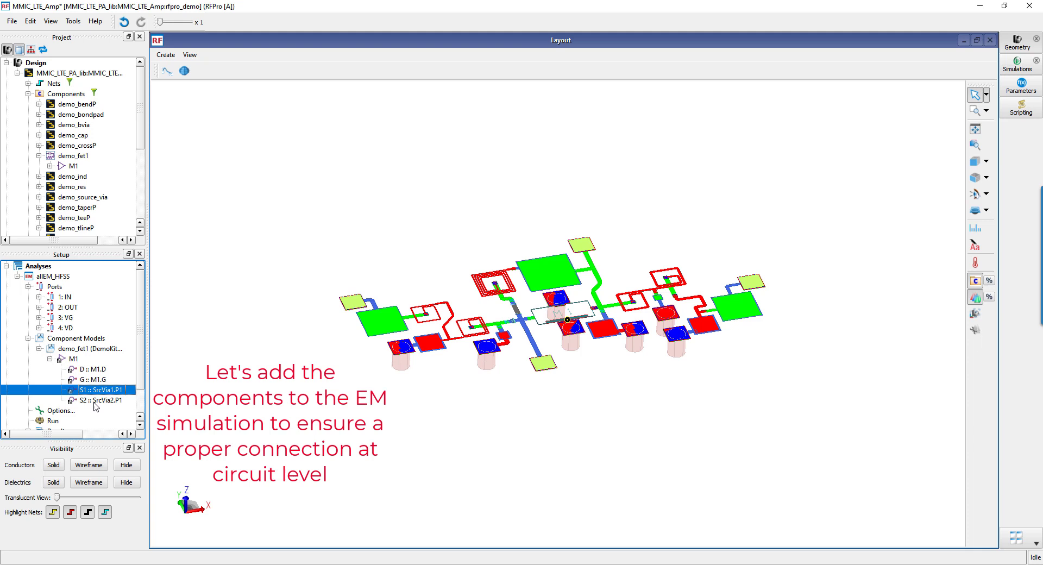
pyautogui.click(50, 359)
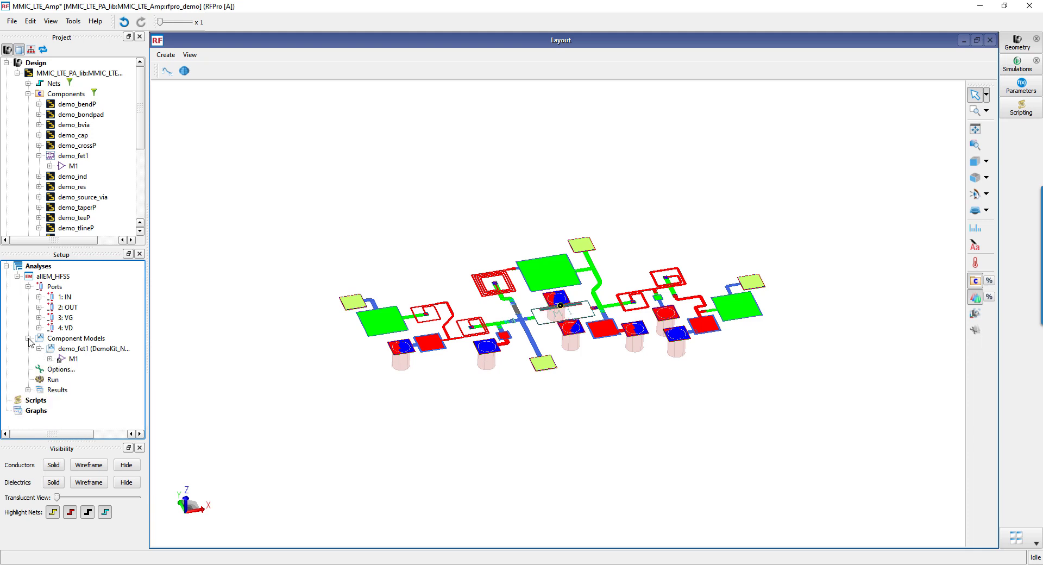
pyautogui.click(28, 339)
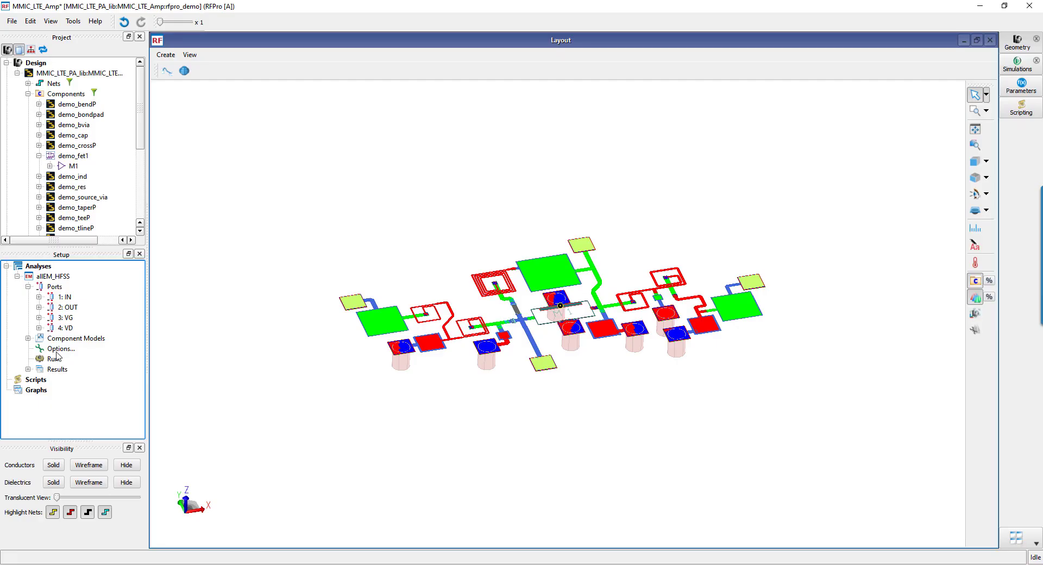
# Add a second Linear frequency sweep, 0 Hz to 10 GHz with 51 points, in Options
pyautogui.doubleClick(59, 349)
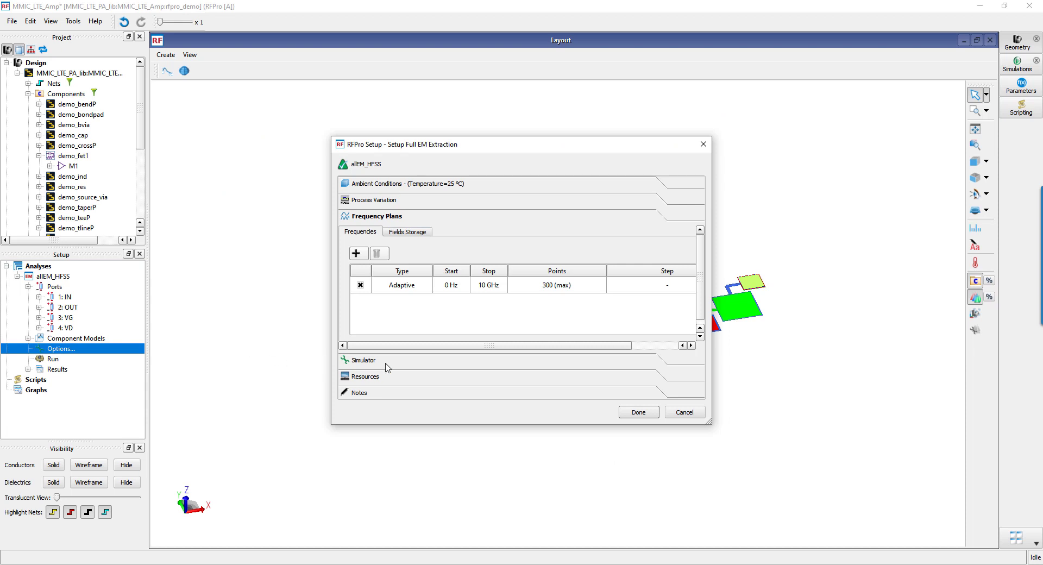
pyautogui.click(357, 254)
pyautogui.click(430, 307)
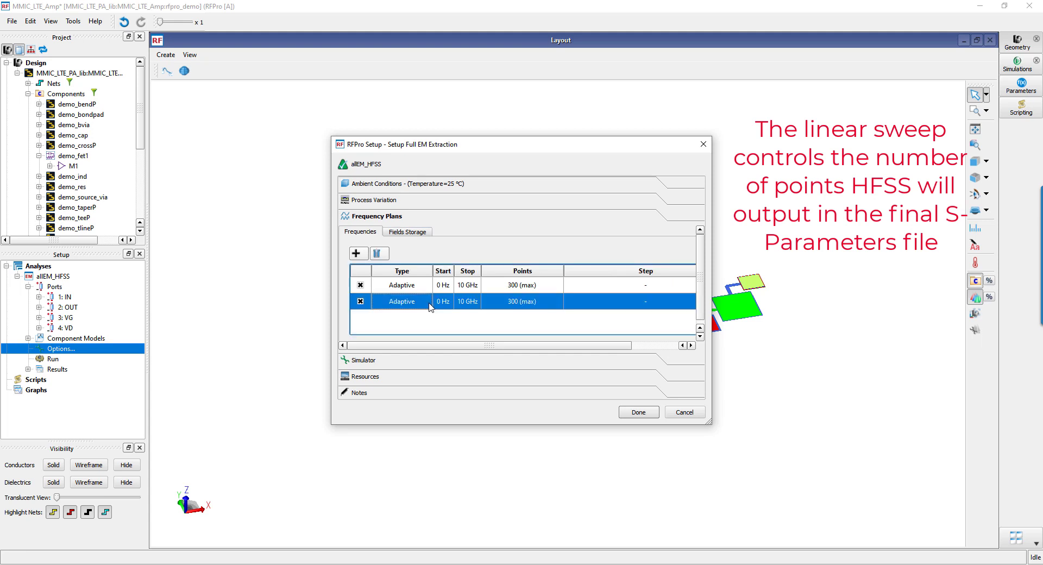
pyautogui.click(426, 302)
pyautogui.click(400, 318)
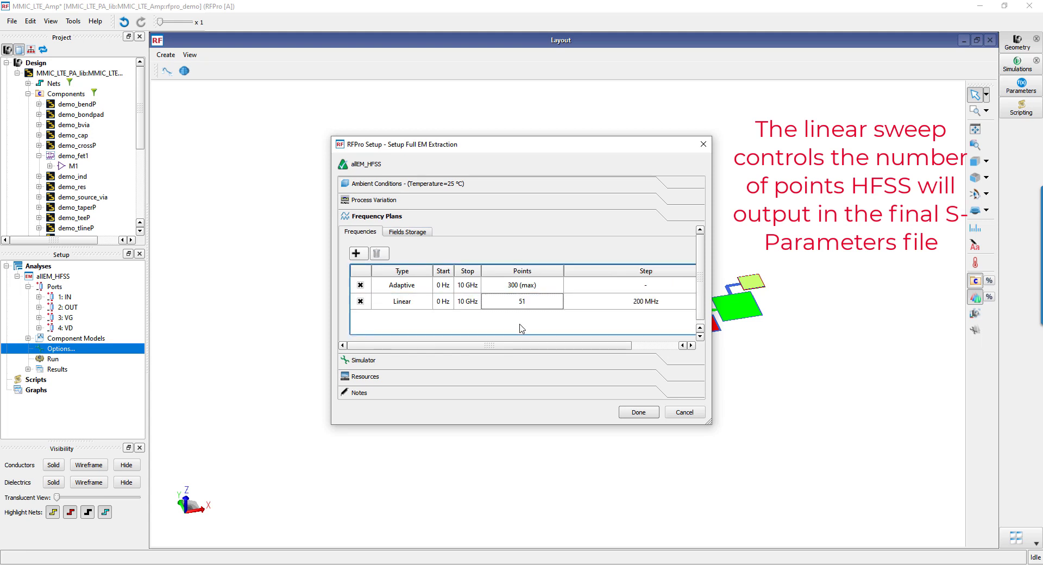
# Choose HFSS as the EM simulator preset for allEM_HFSS
pyautogui.click(480, 360)
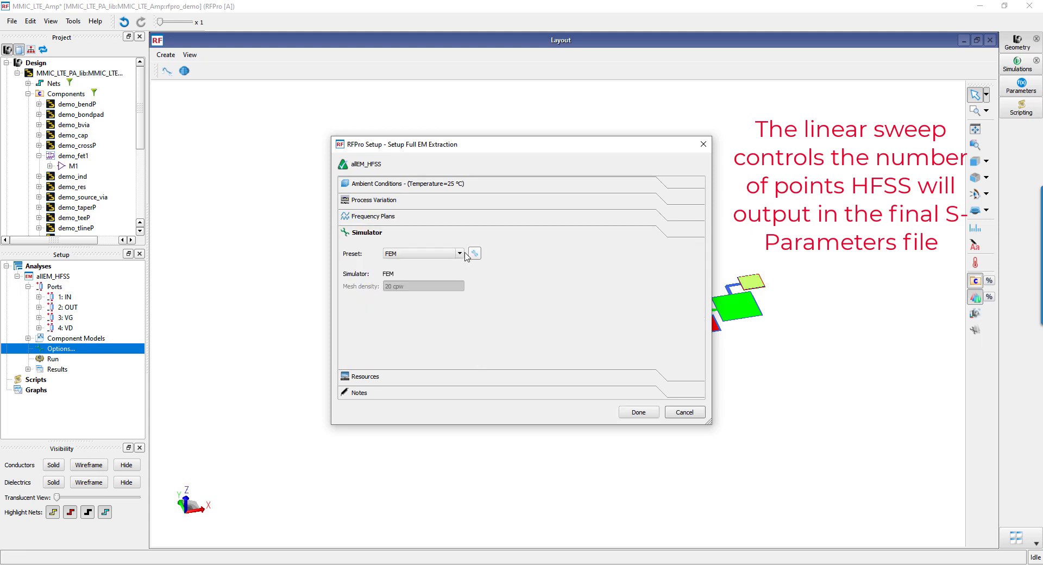
pyautogui.click(460, 254)
pyautogui.click(451, 281)
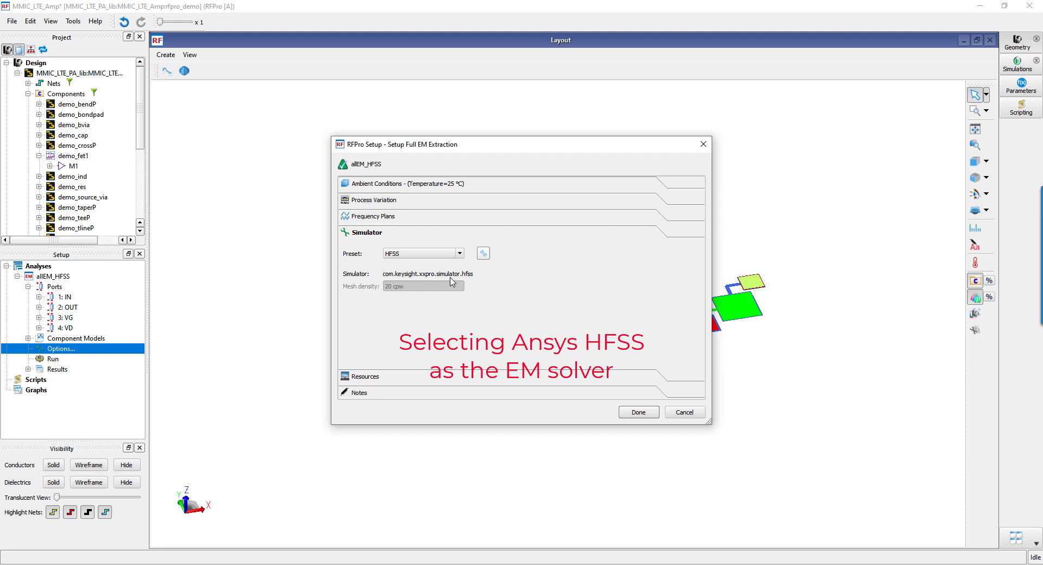
# In Advanced Simulator Setup, raise Minimum Number of Adaptive Passes to 3 and confirm the Full EM Extraction setup
pyautogui.click(483, 253)
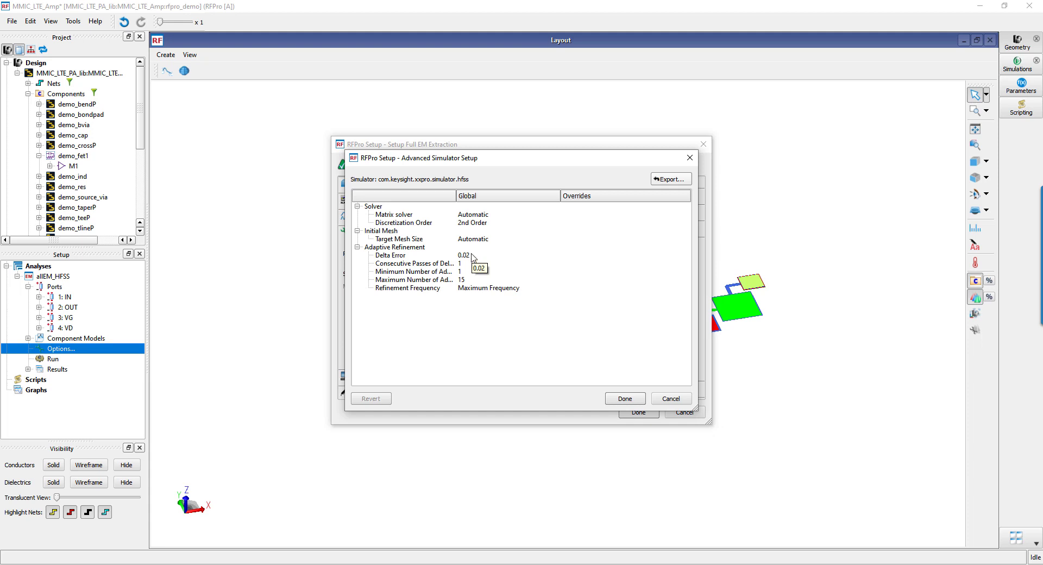
pyautogui.doubleClick(473, 255)
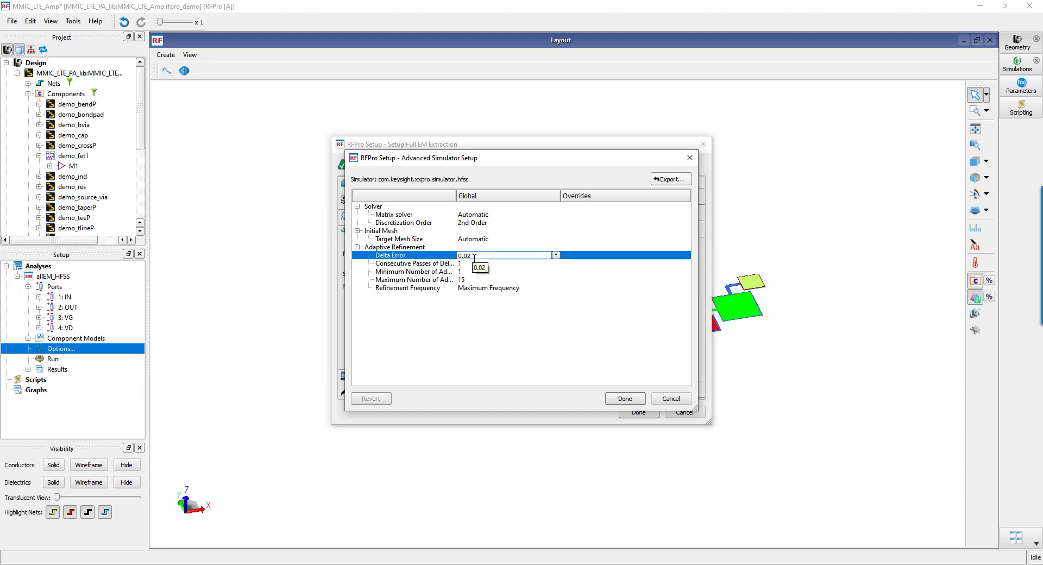
pyautogui.doubleClick(522, 288)
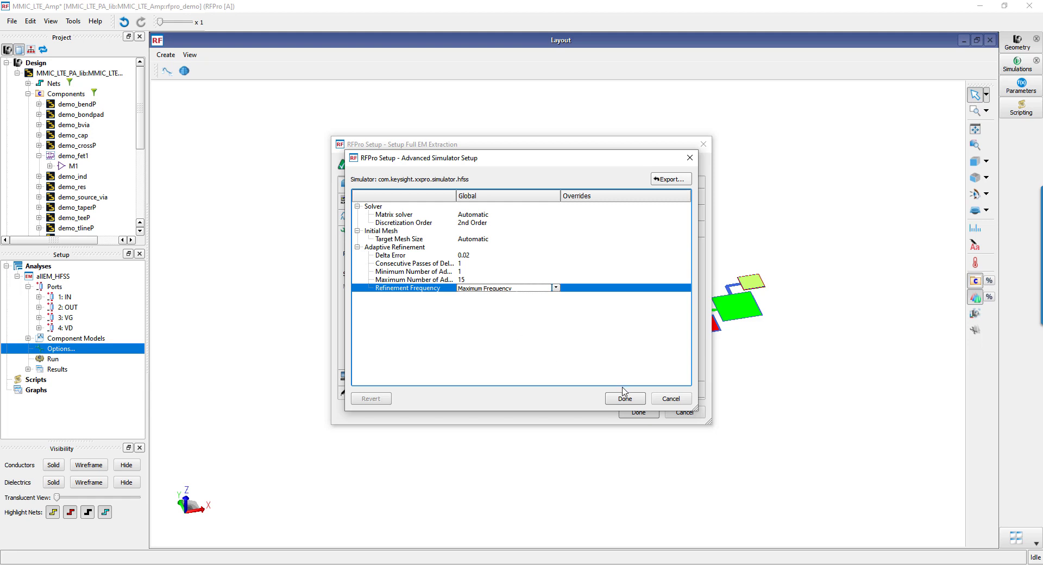
pyautogui.doubleClick(461, 271)
pyautogui.click(546, 269)
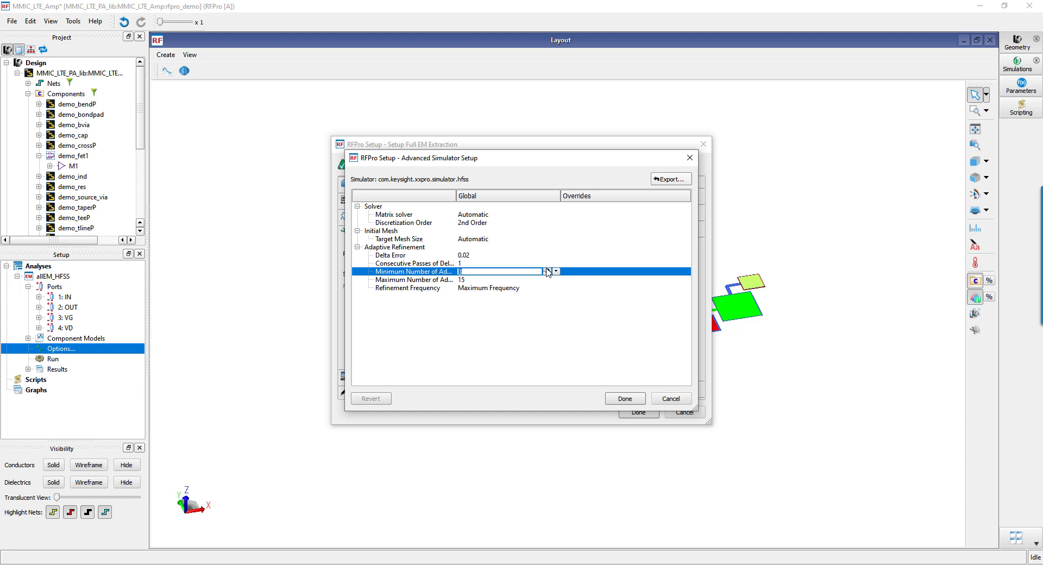
pyautogui.write('3')
pyautogui.click(626, 399)
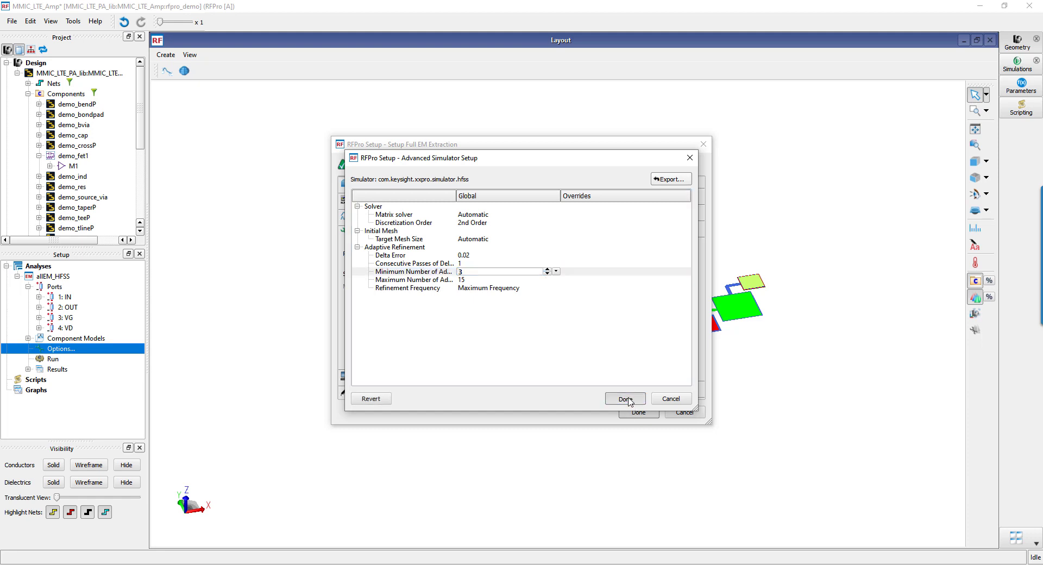
pyautogui.click(628, 400)
pyautogui.click(628, 413)
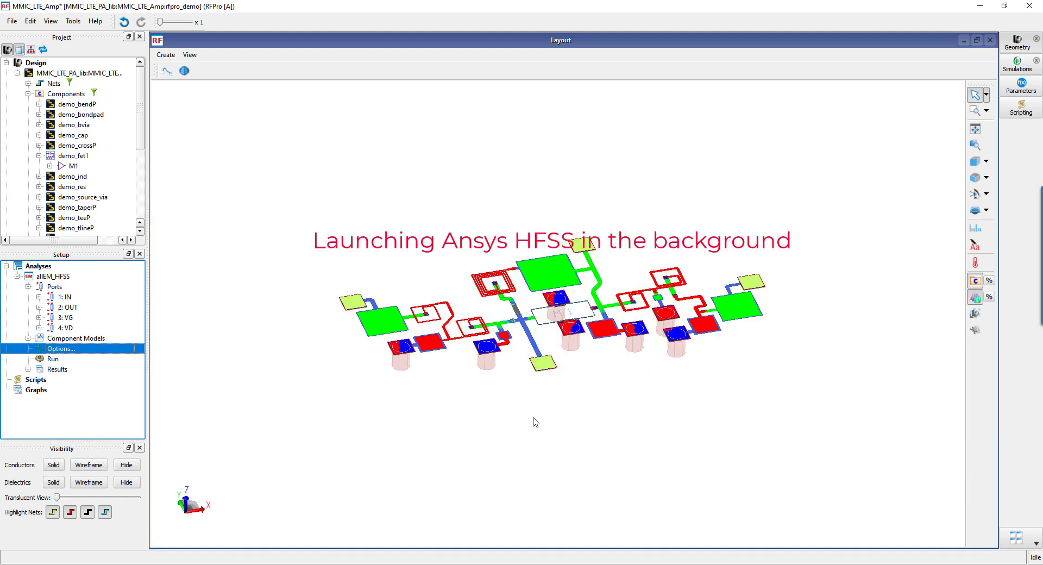
# Run the allEM_HFSS simulation and wait for its S-parameter results viewer
pyautogui.click(56, 360)
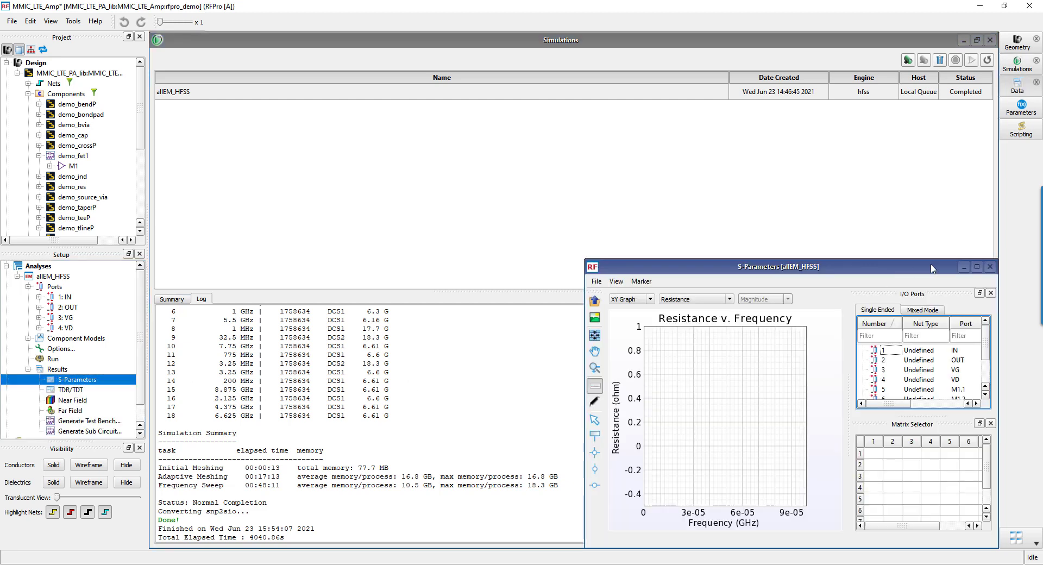
# Maximize the results graph and plot the S(1,1) and S(2,2) magnitudes over 0–10 GHz
pyautogui.click(977, 266)
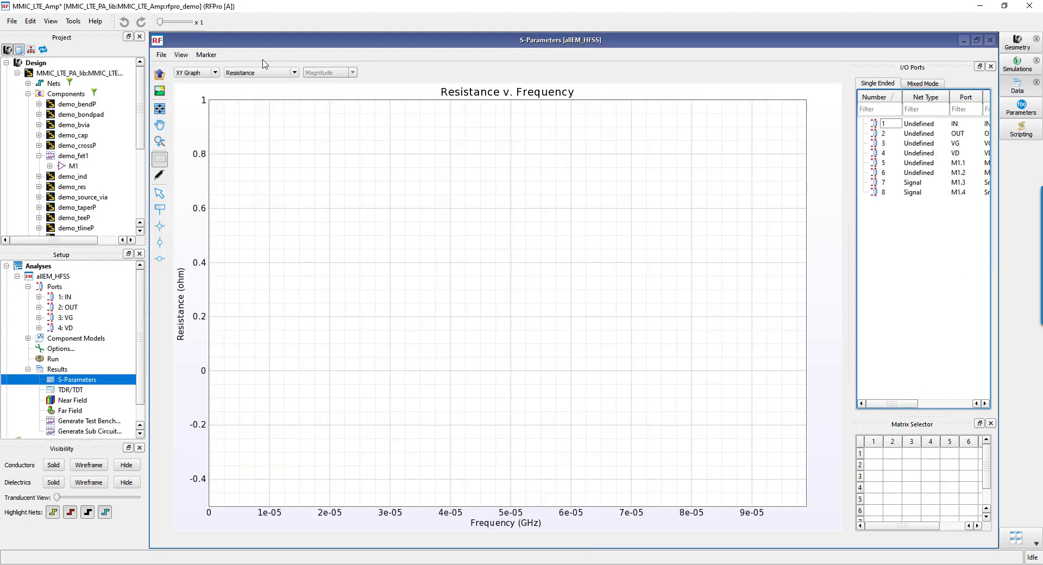
pyautogui.click(267, 73)
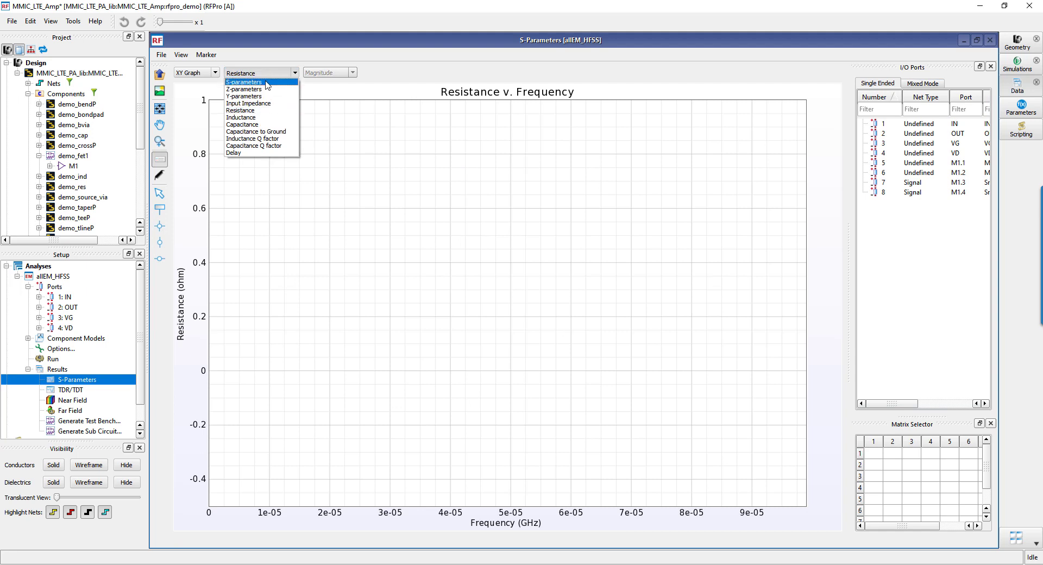
pyautogui.click(267, 83)
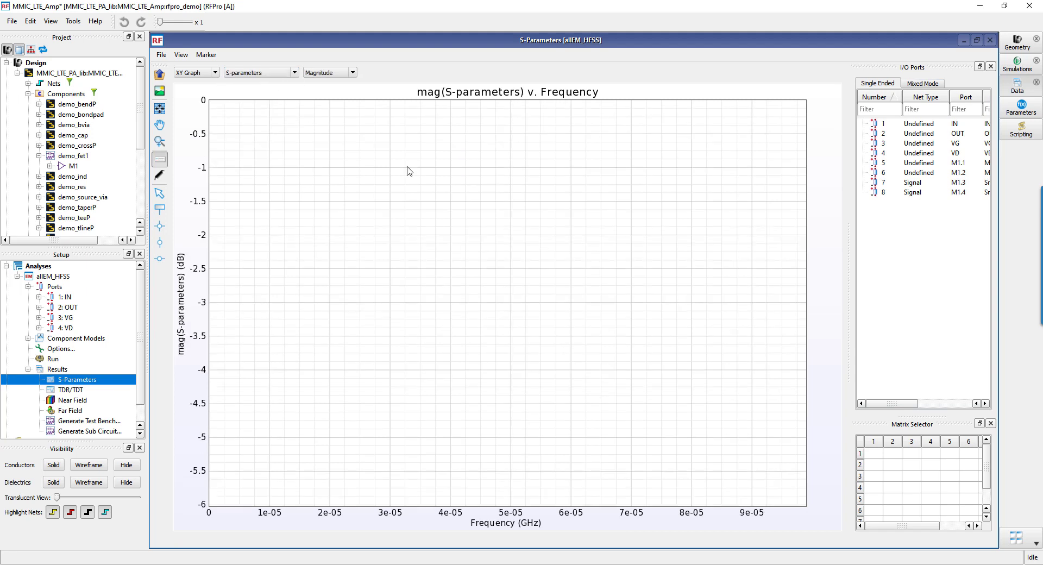
pyautogui.click(878, 456)
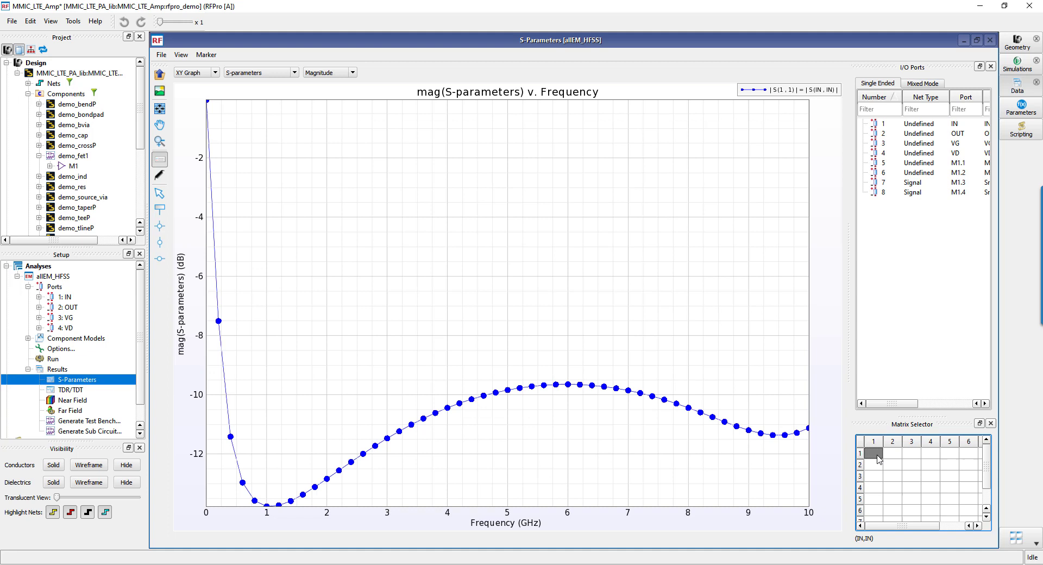
pyautogui.click(892, 464)
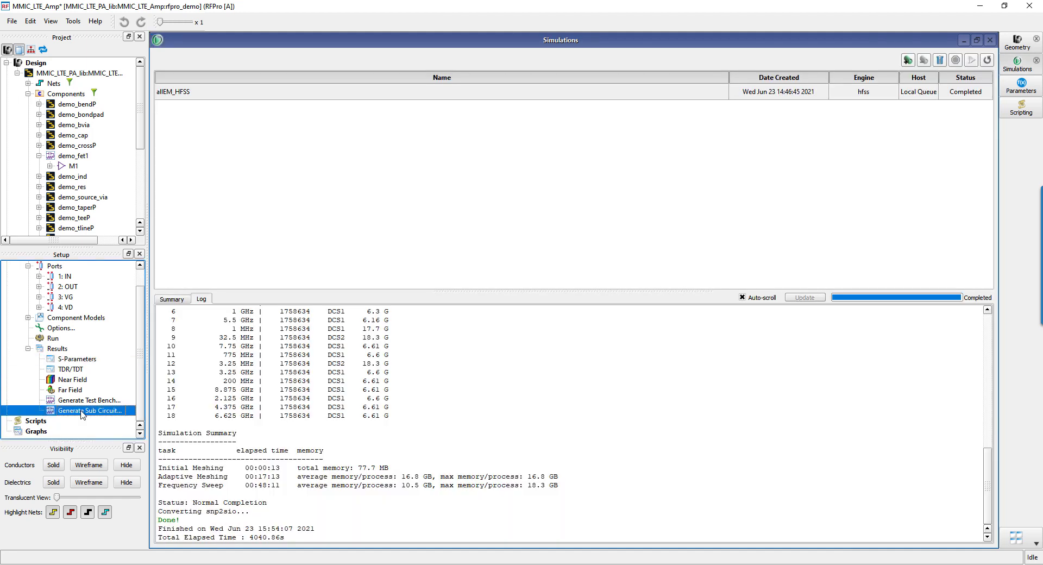
# Generate a subcircuit schematic from the HFSS results as a new view in the existing MMIC_LTE_Amp cell
pyautogui.doubleClick(82, 411)
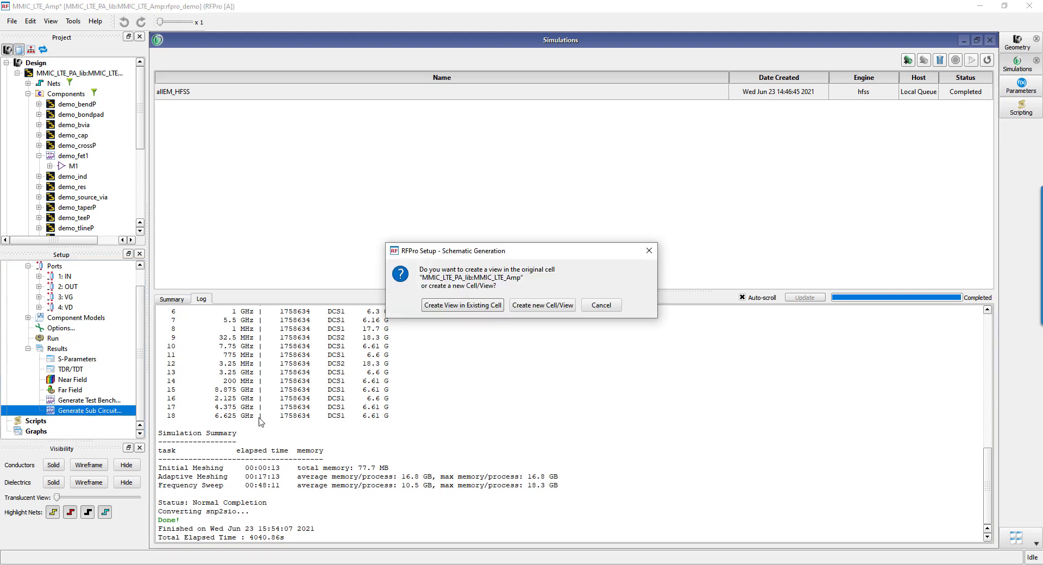
pyautogui.click(485, 306)
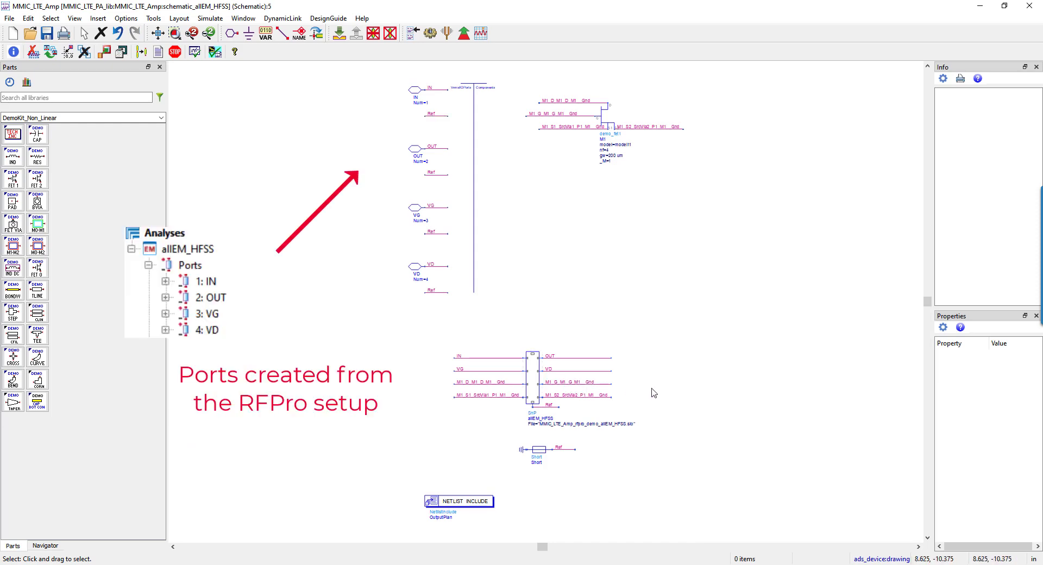
# Zoom around the SnP block and FET in the generated schematic, then fit the whole schematic in view
pyautogui.scroll(2, 624, 418)
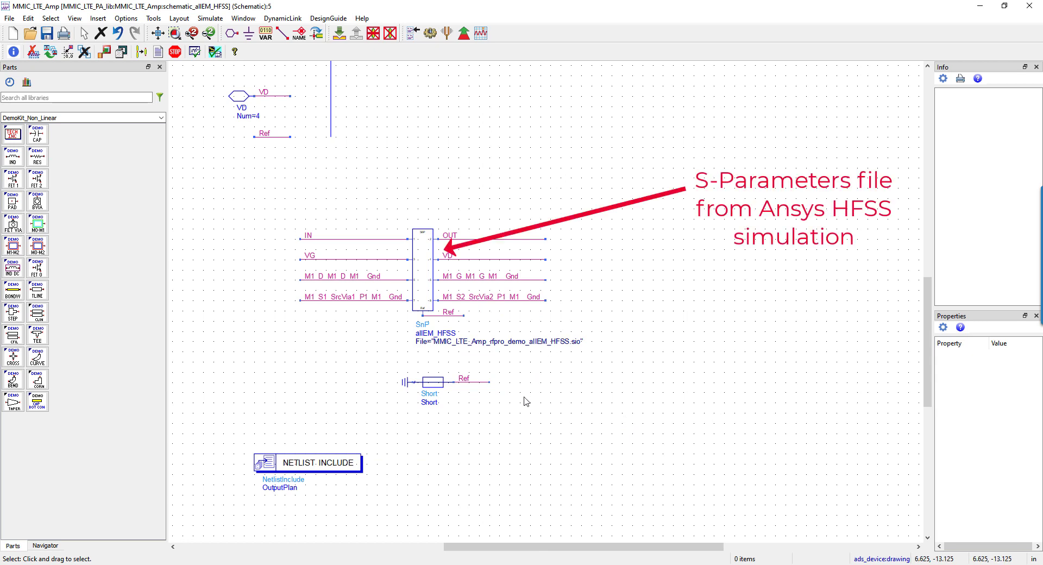
pyautogui.scroll(-2, 525, 401)
pyautogui.scroll(-1, 535, 353)
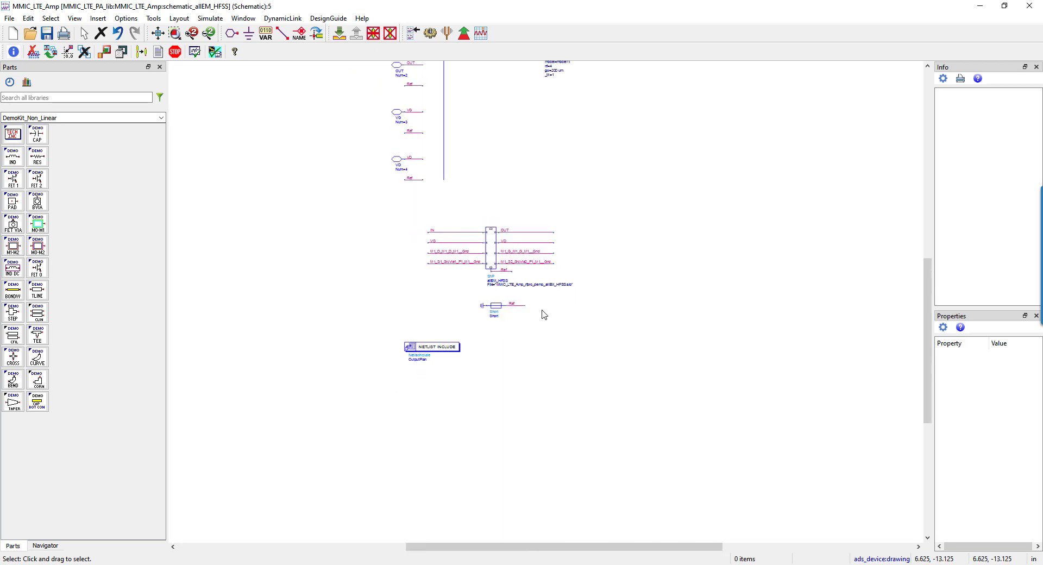
pyautogui.scroll(1, 516, 328)
pyautogui.scroll(1, 538, 316)
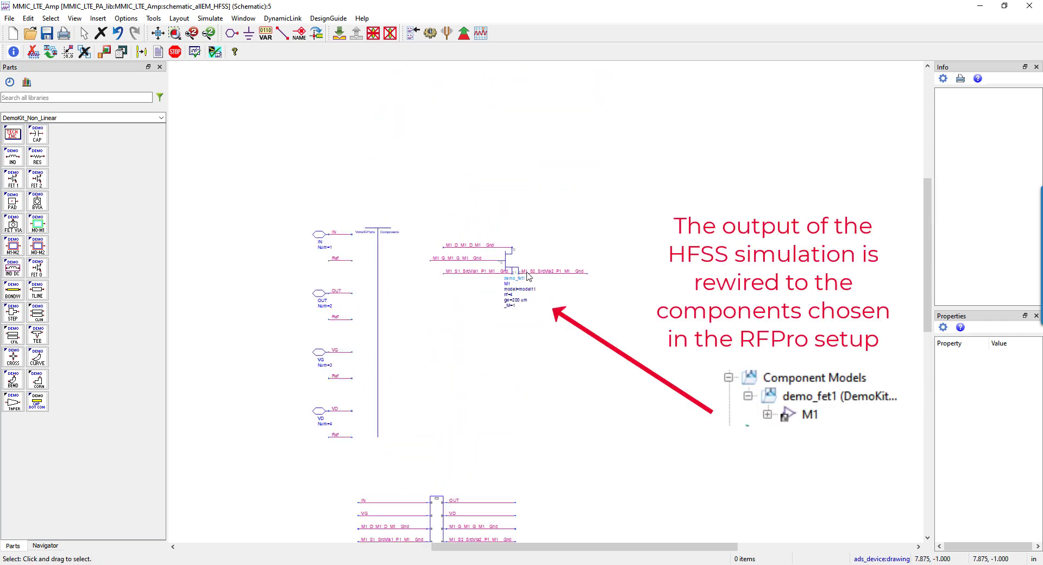
pyautogui.scroll(1, 545, 302)
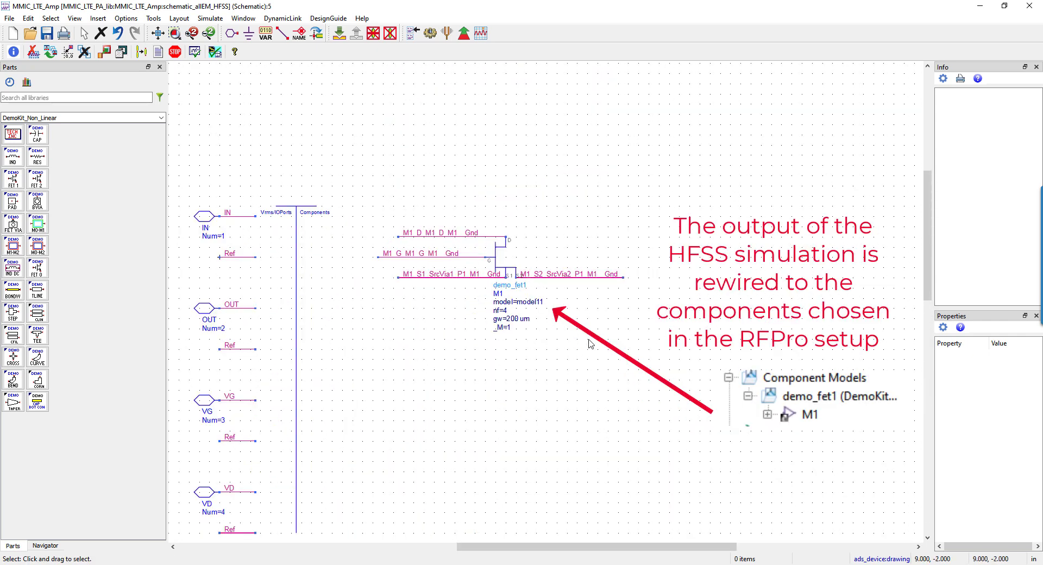
pyautogui.scroll(-1, 591, 344)
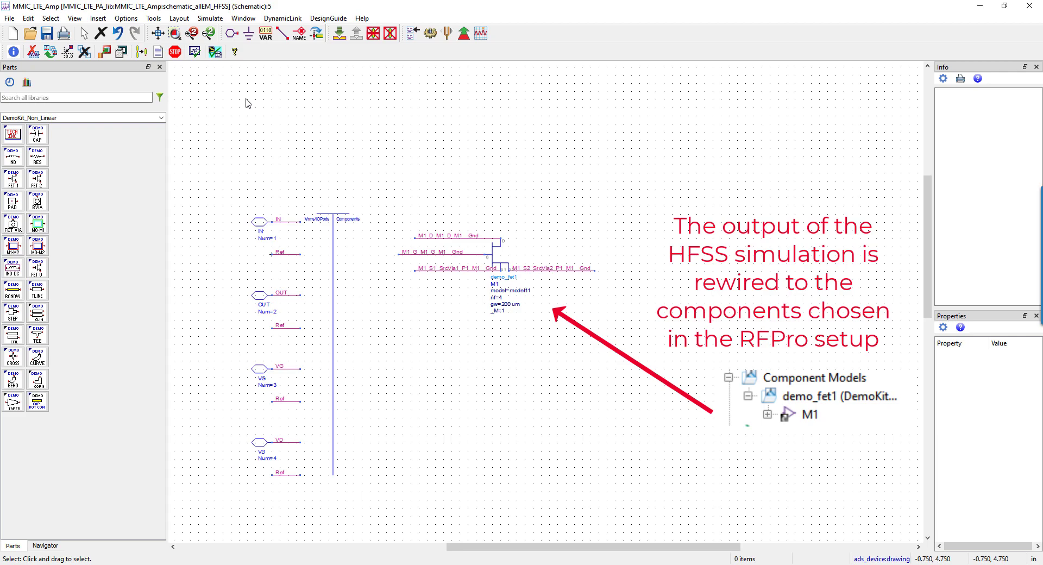
pyautogui.click(158, 34)
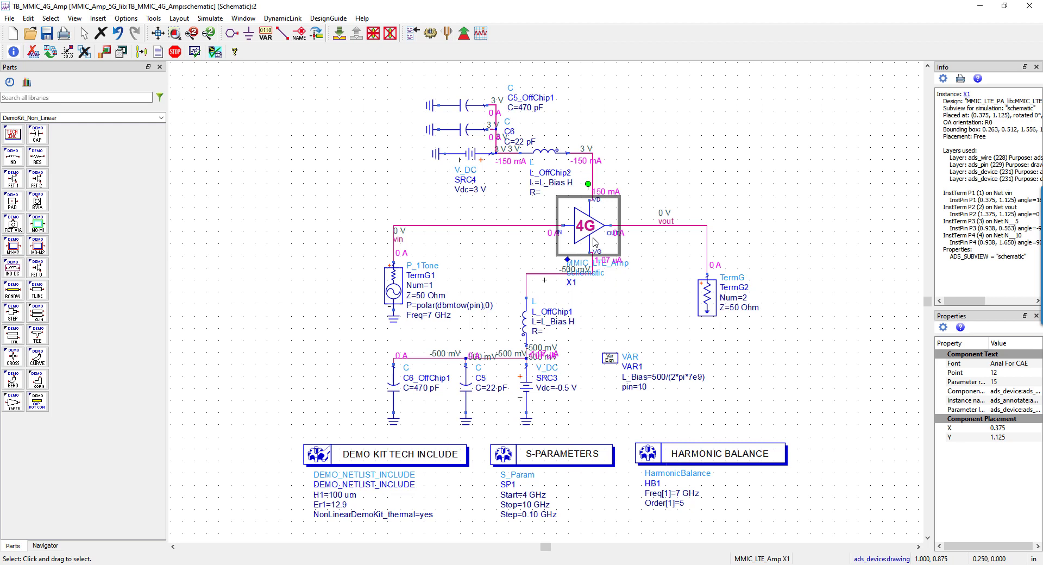
# Use Choose View for Simulation to switch instance X1 to the schematic_allEM_HFSS view
pyautogui.click(413, 33)
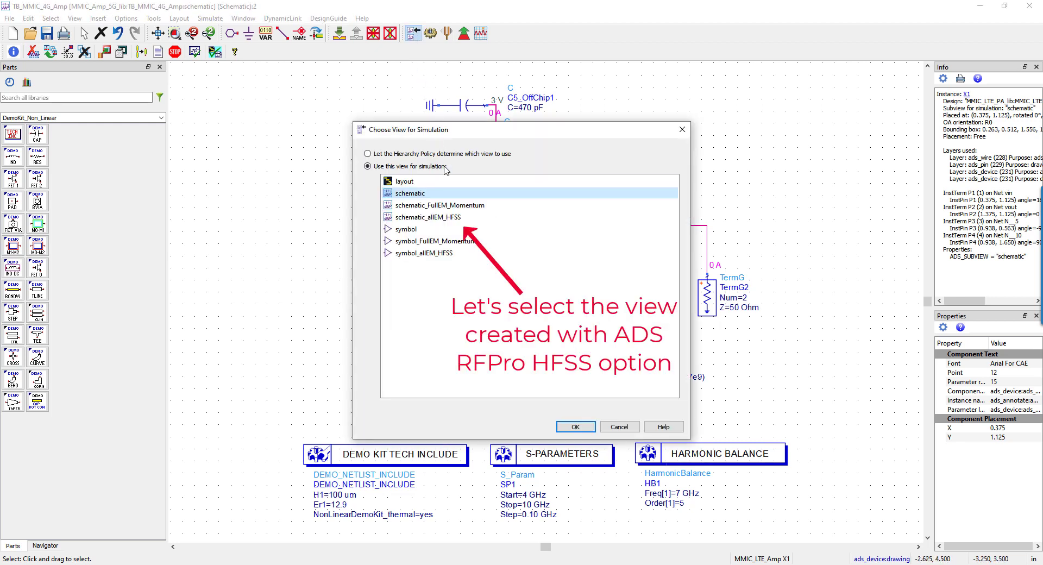
pyautogui.click(435, 217)
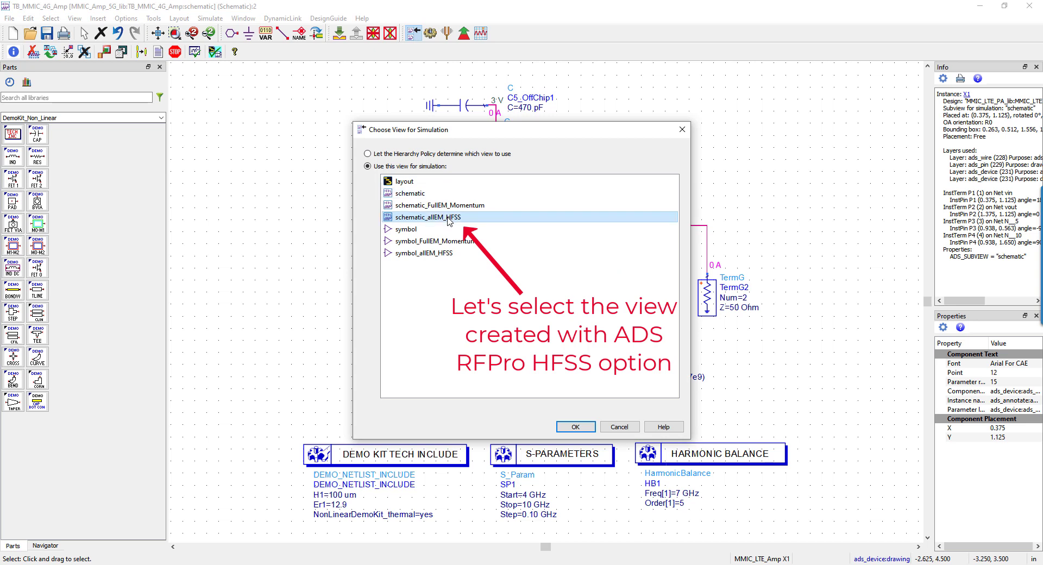
pyautogui.click(569, 427)
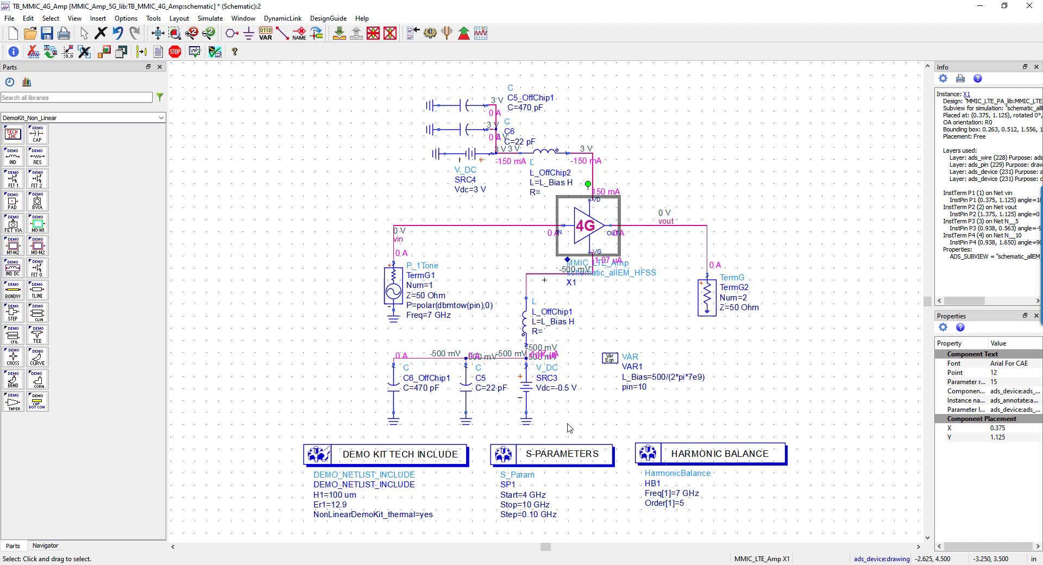
# Simulate the TB_MMIC_4G_Amp testbench with F7 to open its Data Display
pyautogui.press('F7')
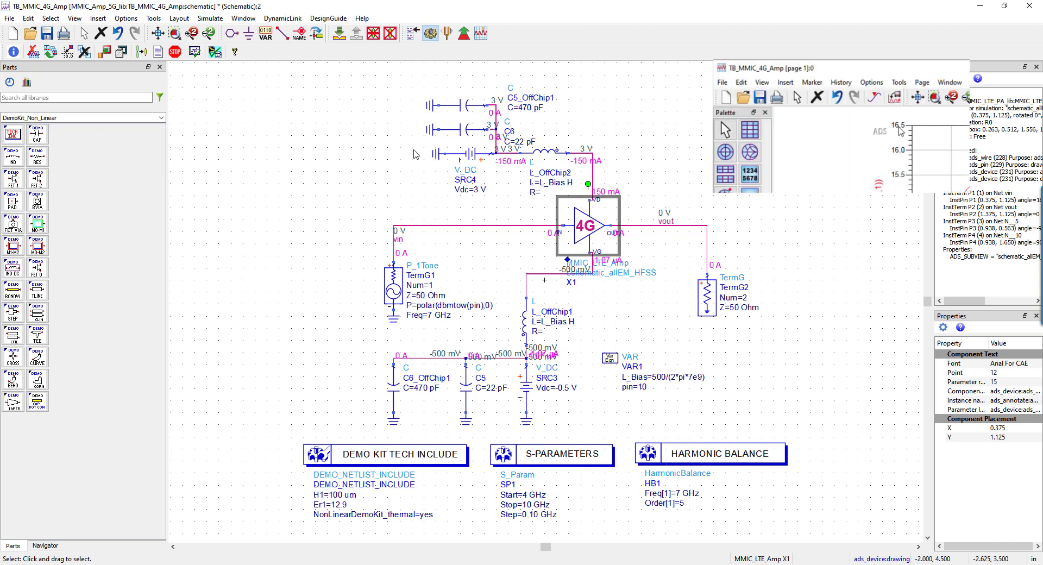